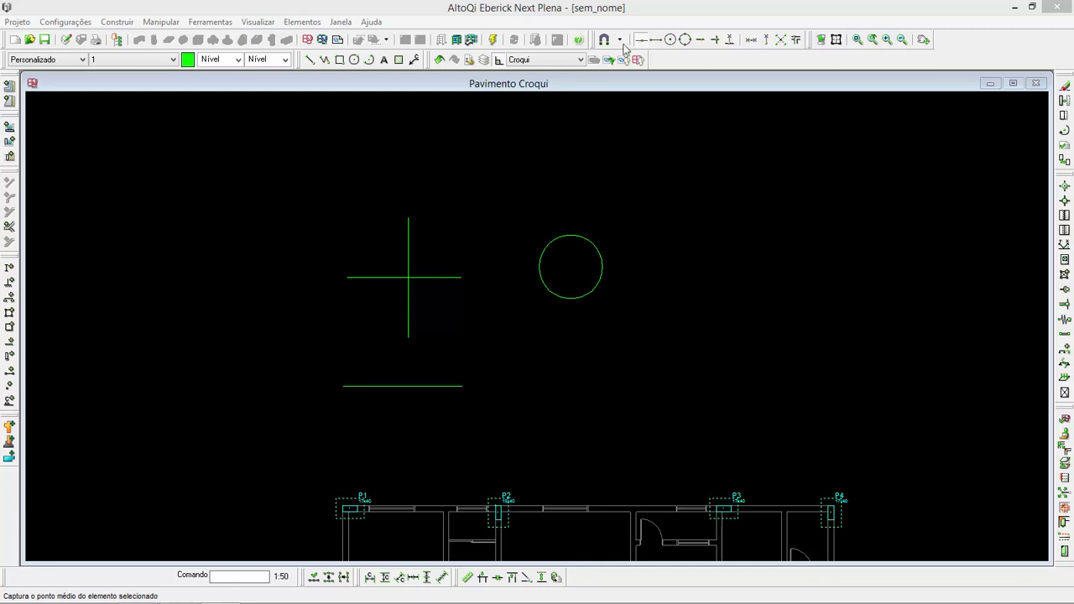
- Try the Line command with midpoint and endpoint snaps on the sample lines above the floor plan
{"action": "left_click", "coordinate": [308, 60]}
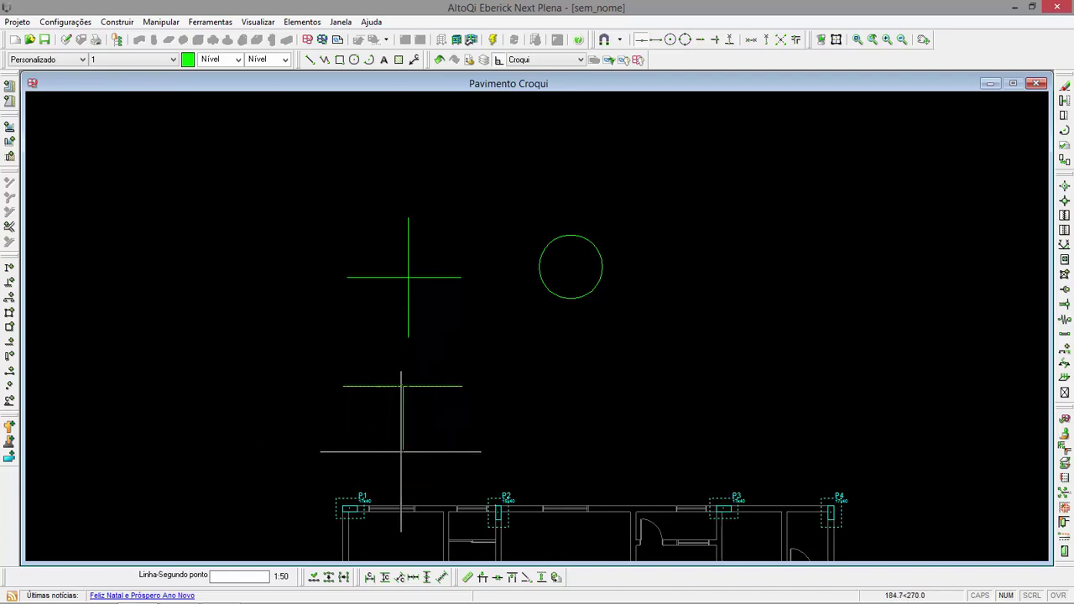
{"action": "key", "text": "Escape"}
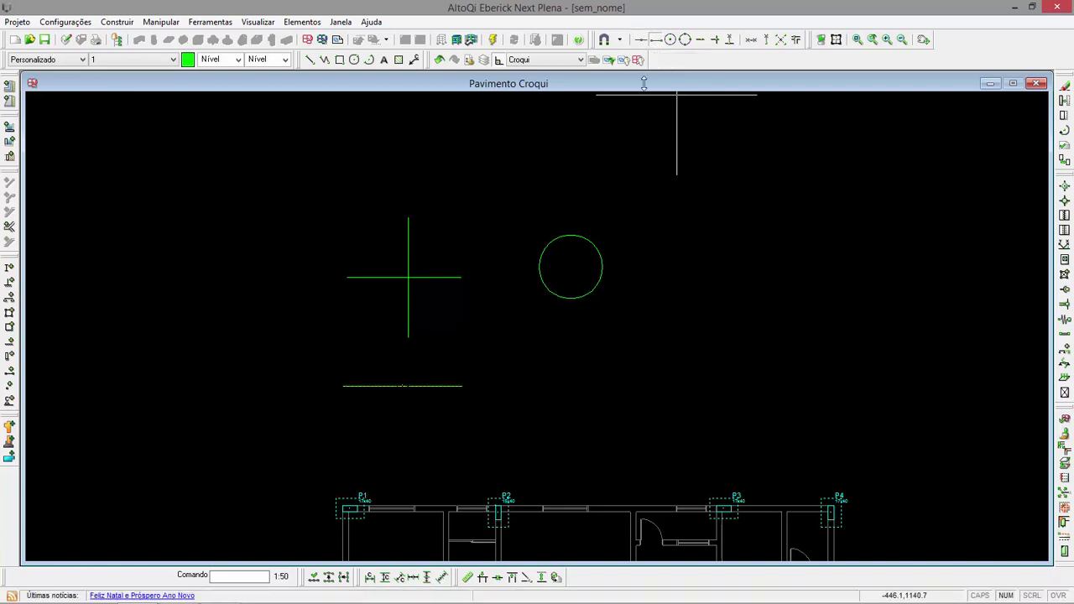
{"action": "left_click", "coordinate": [310, 60]}
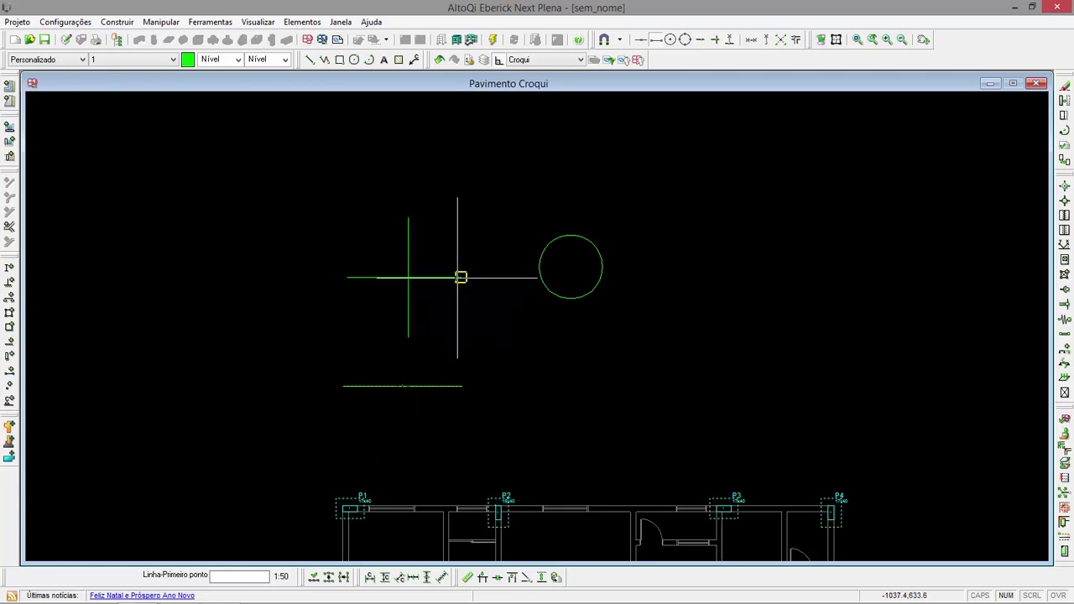
{"action": "scroll", "coordinate": [361, 472], "scroll_direction": "up", "scroll_amount": 3}
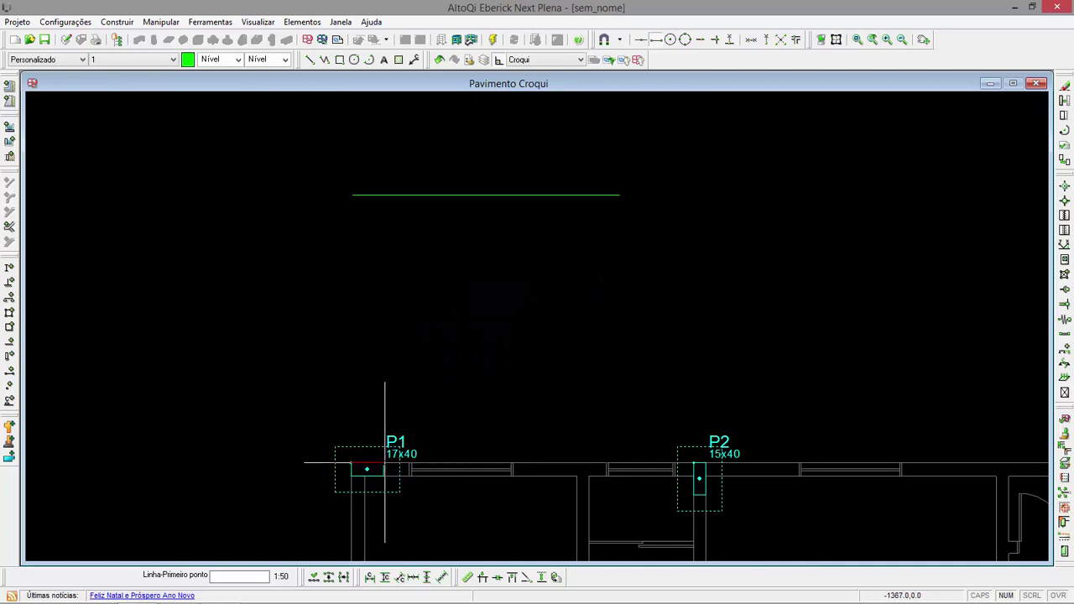
{"action": "scroll", "coordinate": [448, 404], "scroll_direction": "down", "scroll_amount": 3}
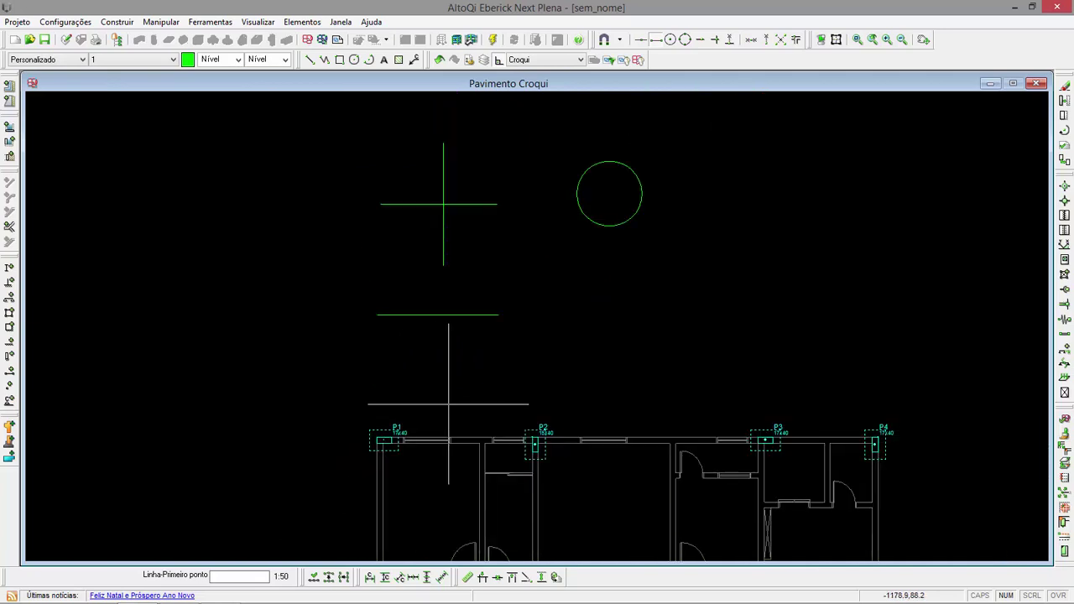
{"action": "middle_click_drag", "start_coordinate": [452, 284], "coordinate": [460, 321]}
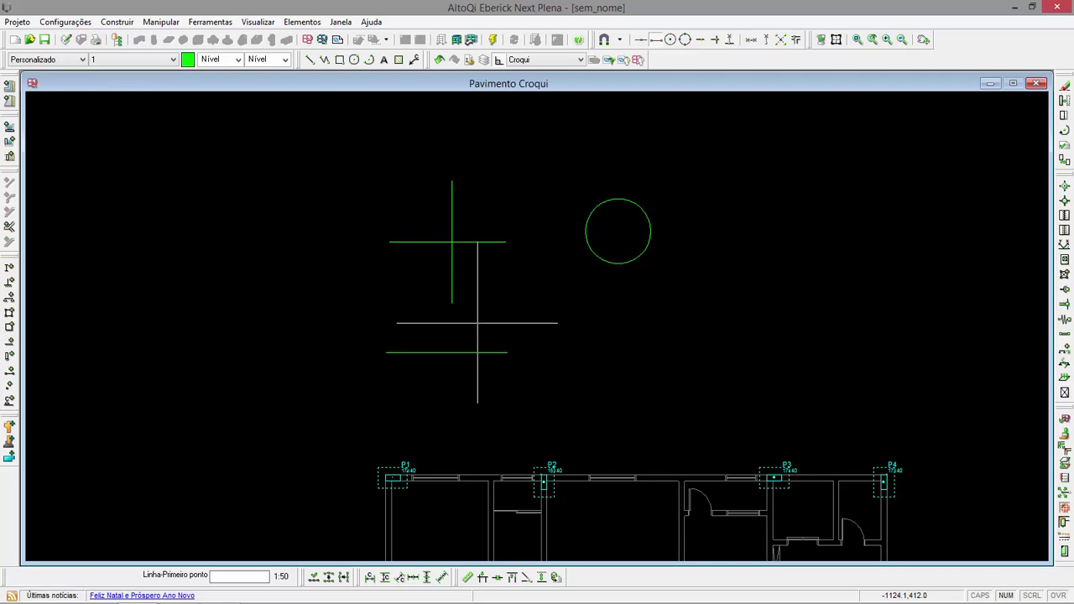
- Try the centre, quadrant, point-on-element and intersection snaps for the line's first point
{"action": "left_click", "coordinate": [671, 40]}
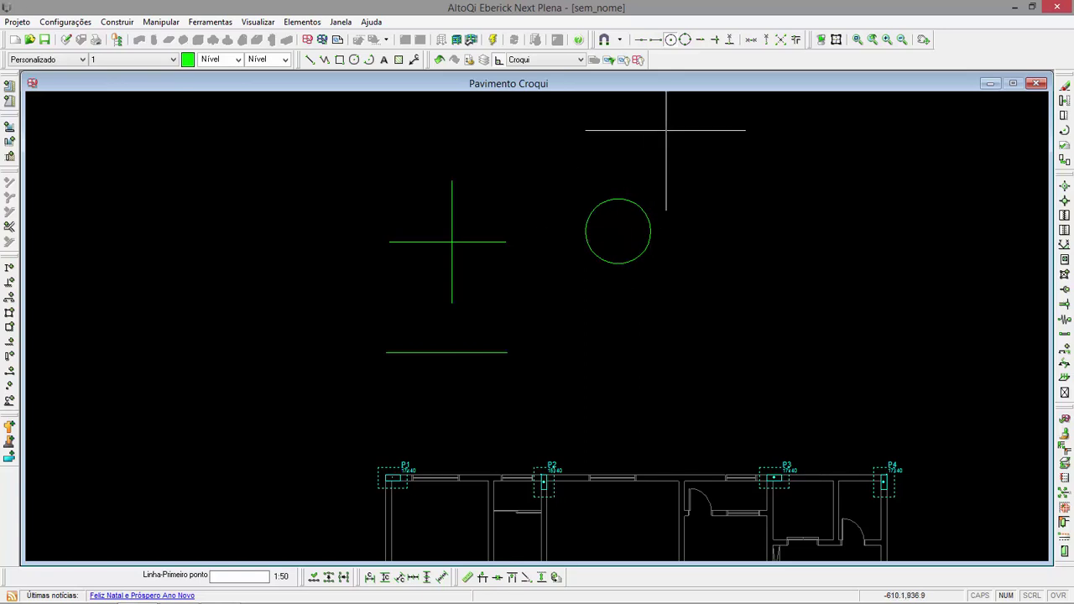
{"action": "left_click", "coordinate": [686, 42]}
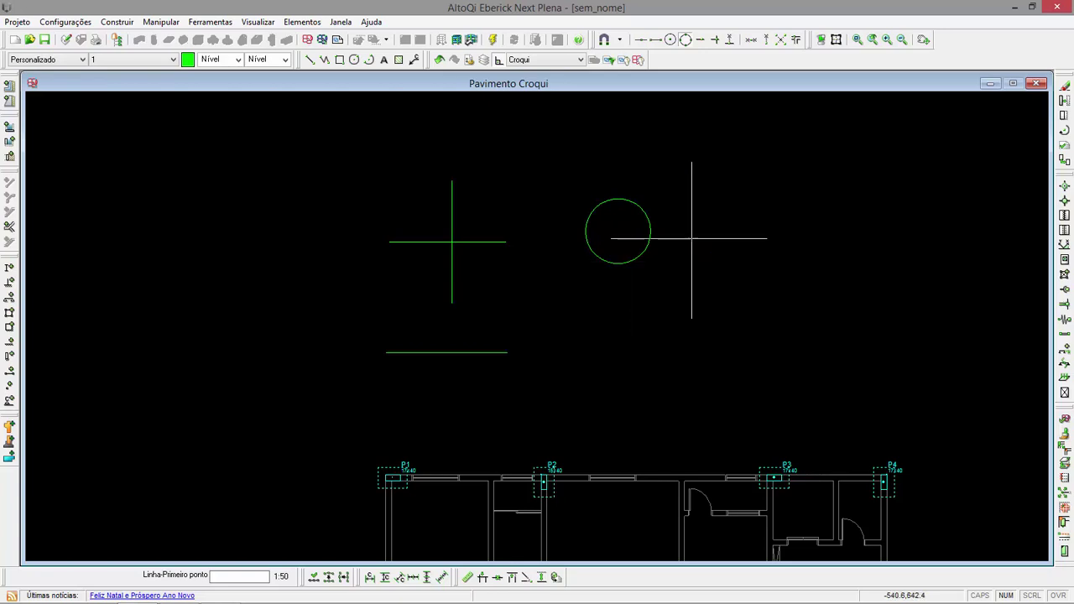
{"action": "scroll", "coordinate": [683, 235], "scroll_direction": "down", "scroll_amount": 1}
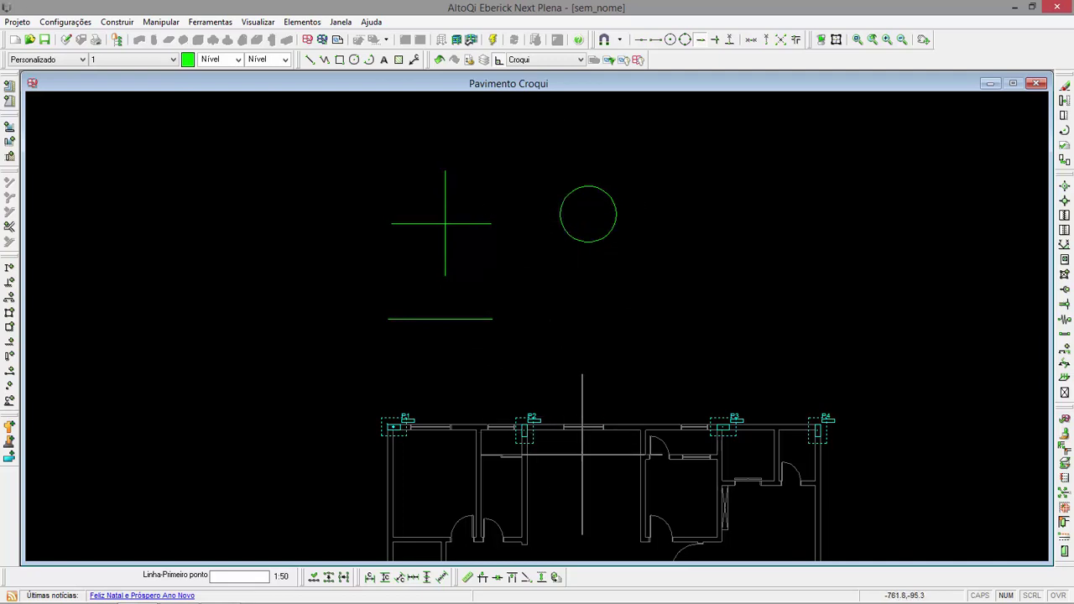
{"action": "scroll", "coordinate": [576, 384], "scroll_direction": "up", "scroll_amount": 3}
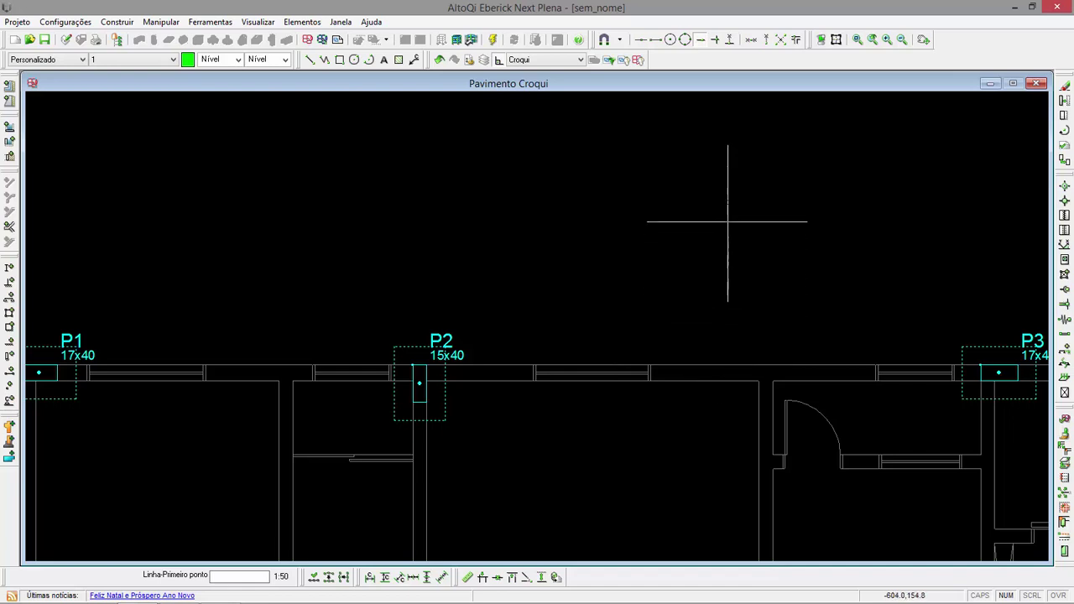
{"action": "left_click", "coordinate": [715, 41]}
{"action": "scroll", "coordinate": [737, 274], "scroll_direction": "down", "scroll_amount": 3}
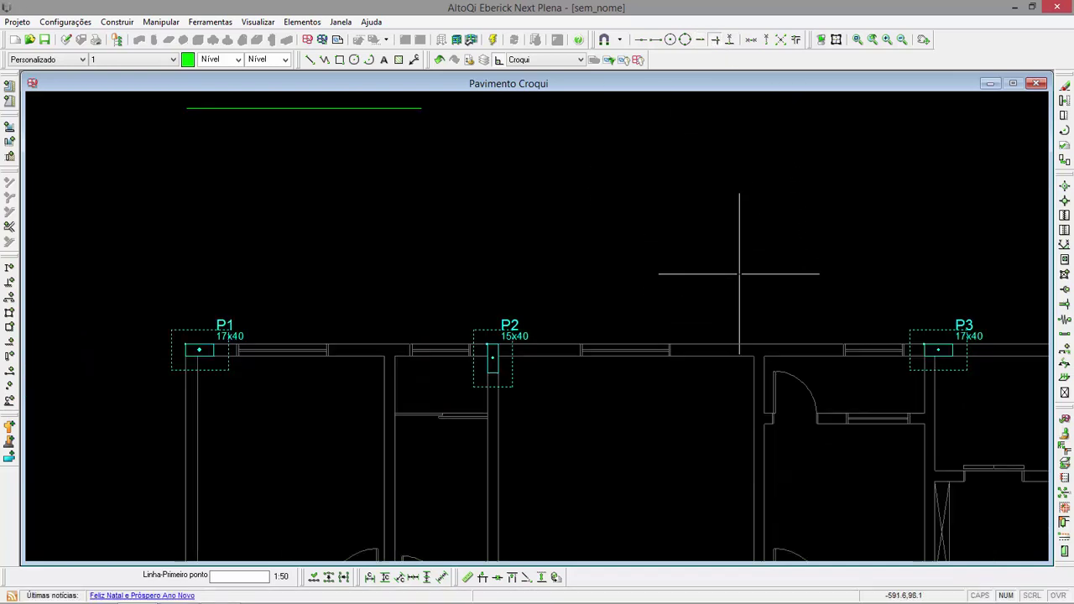
{"action": "middle_click_drag", "start_coordinate": [676, 177], "coordinate": [696, 295]}
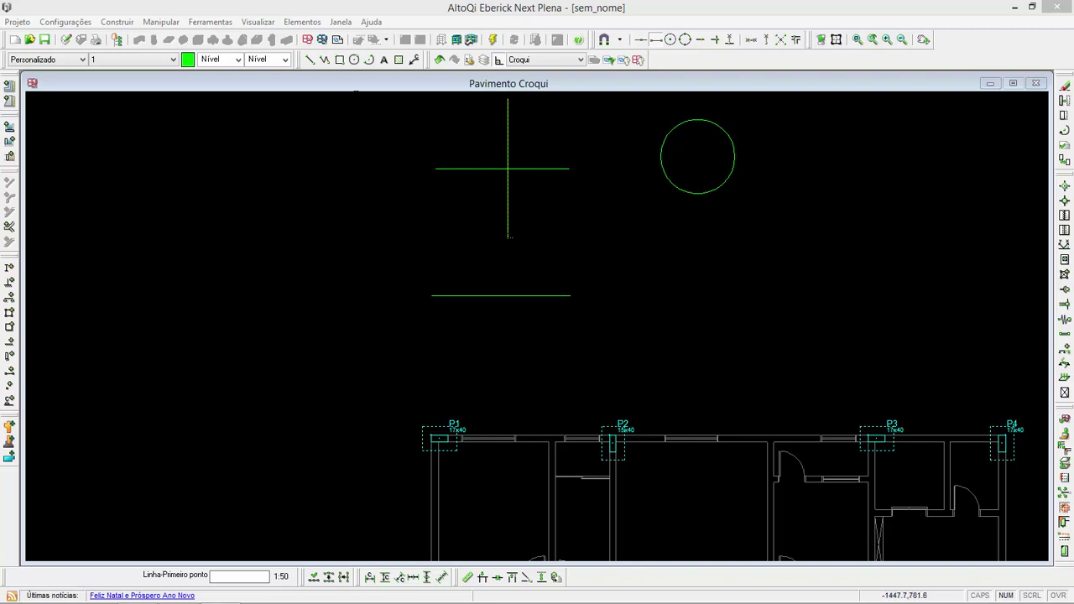
- Draw a line from the lower end of the cross's vertical line, snapped perpendicular to the horizontal line beneath it
{"action": "left_click", "coordinate": [311, 64]}
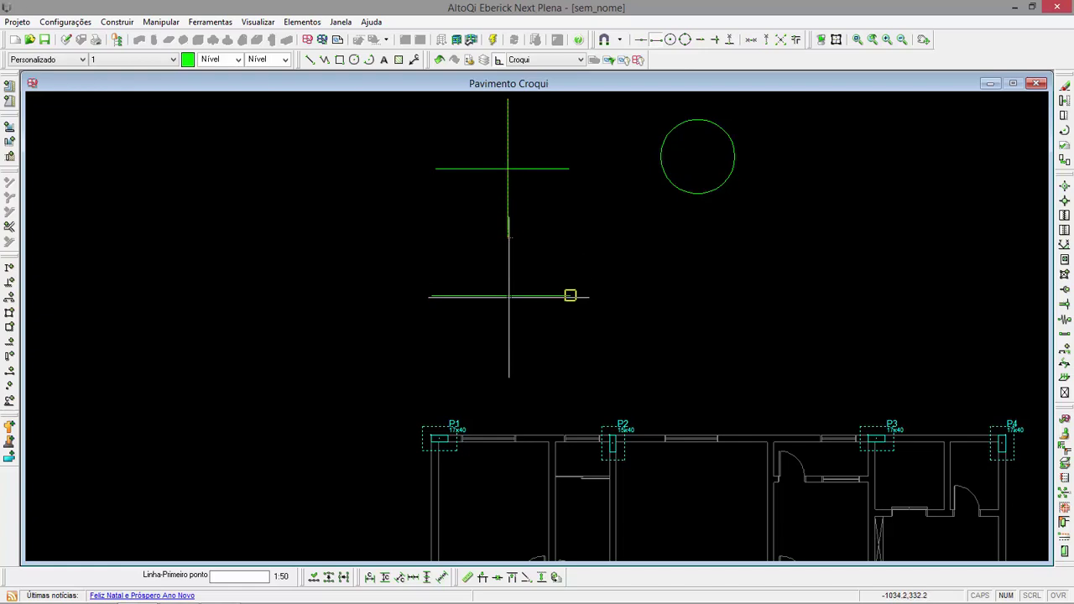
{"action": "left_click", "coordinate": [506, 238]}
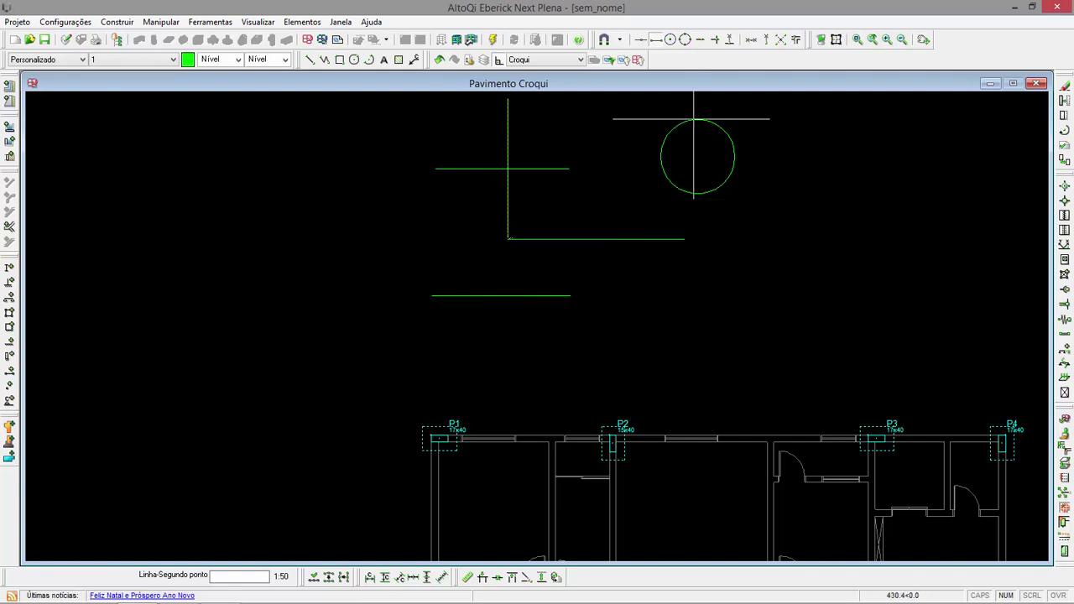
{"action": "left_click", "coordinate": [729, 40]}
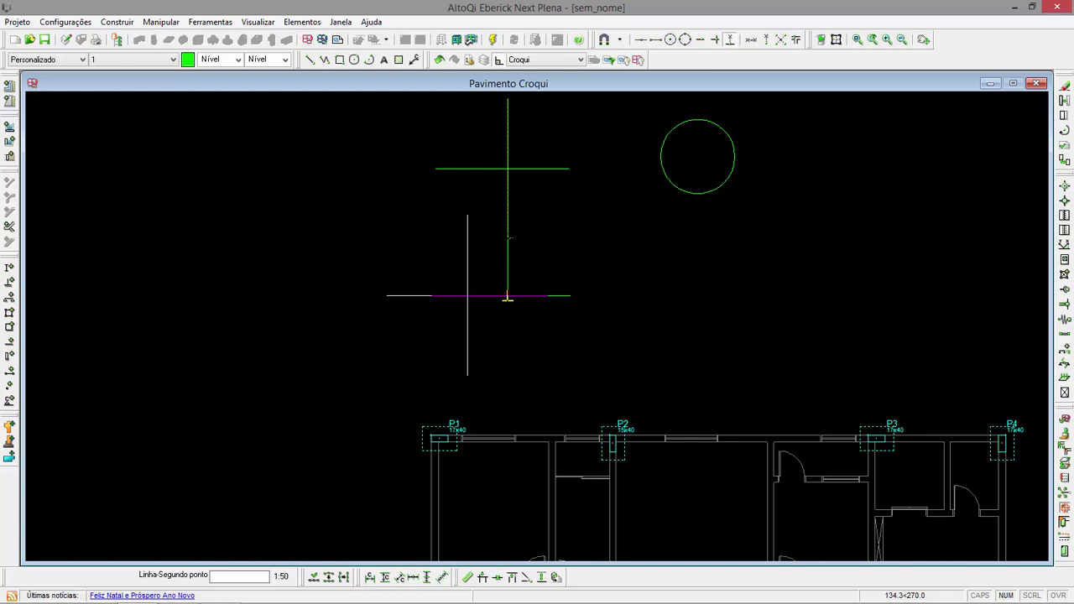
{"action": "key", "text": "Escape"}
{"action": "scroll", "coordinate": [503, 297], "scroll_direction": "up", "scroll_amount": 2}
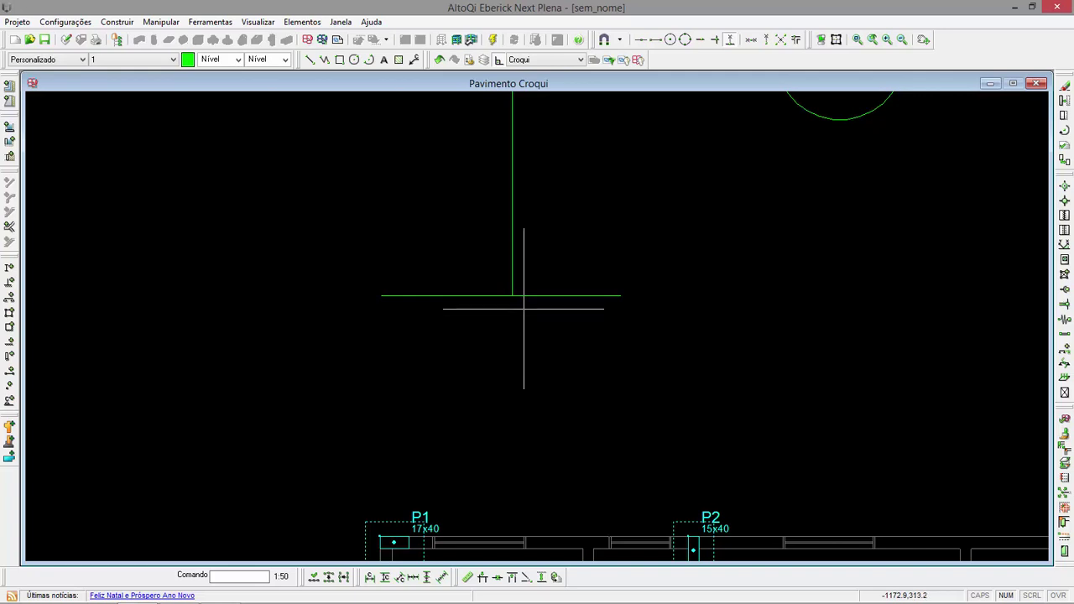
{"action": "scroll", "coordinate": [507, 319], "scroll_direction": "down", "scroll_amount": 1}
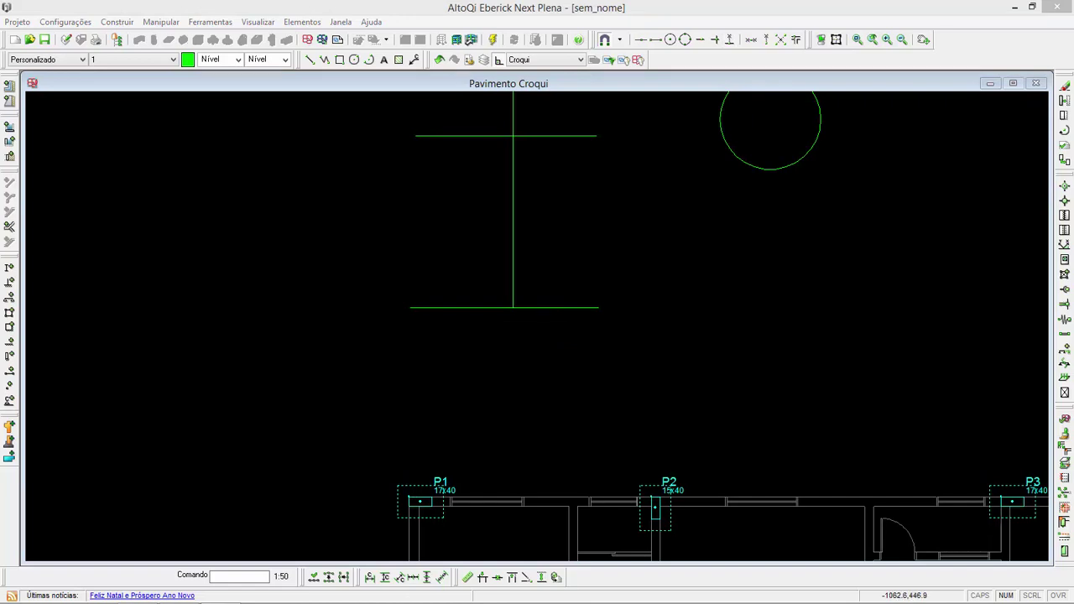
- Accept the custom snaps midpoint, endpoint, centre, quadrant, intersection and perpendicular, leaving point on element off, and activate custom snap
{"action": "left_click", "coordinate": [621, 42]}
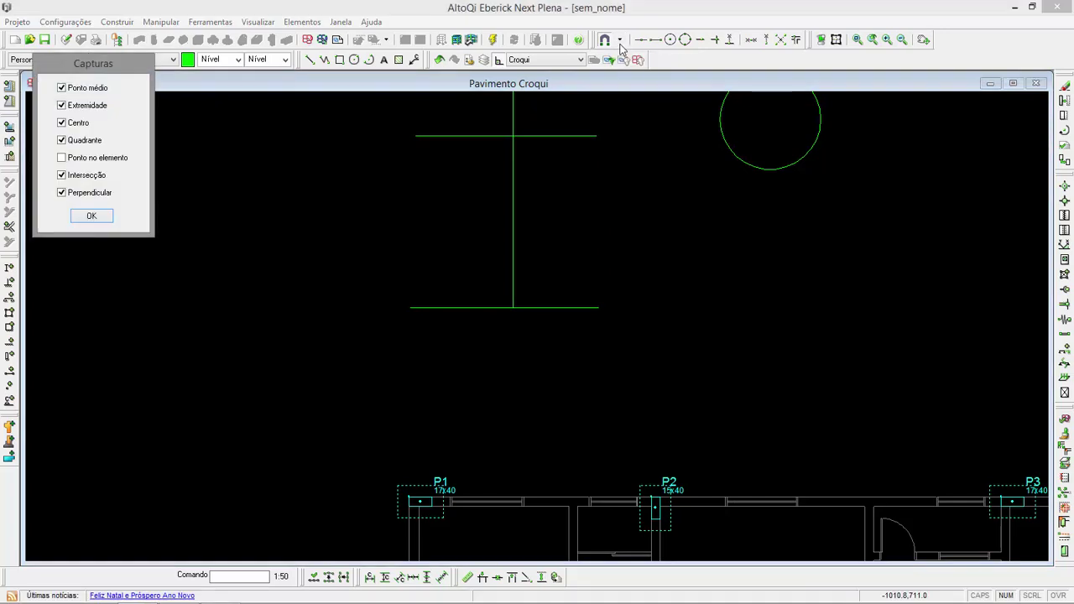
{"action": "left_click_drag", "start_coordinate": [104, 67], "coordinate": [515, 104]}
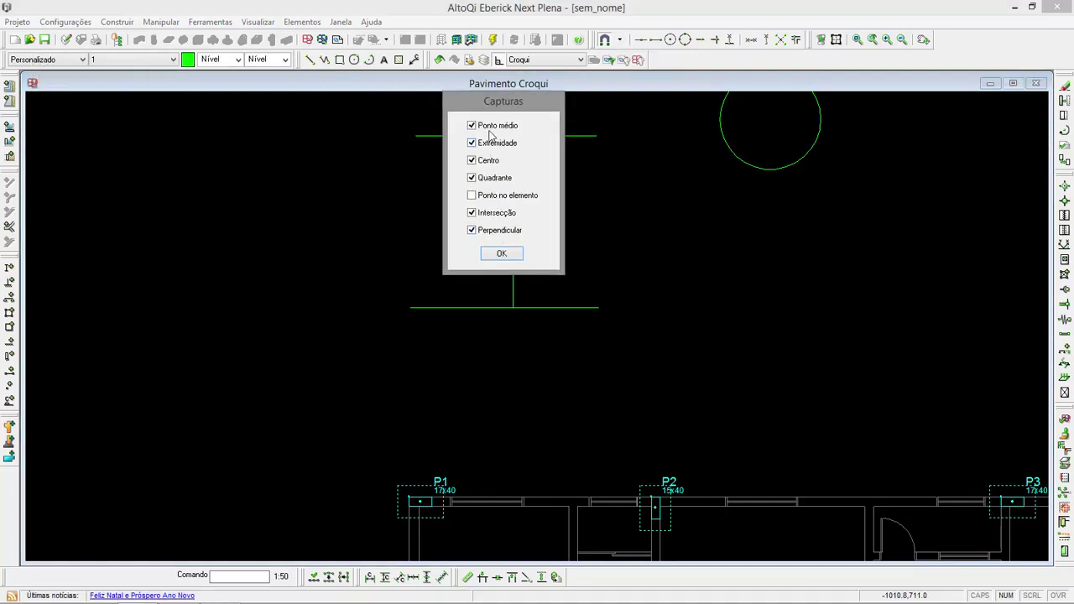
{"action": "left_click", "coordinate": [499, 253]}
{"action": "middle_click_drag", "start_coordinate": [529, 420], "coordinate": [516, 218]}
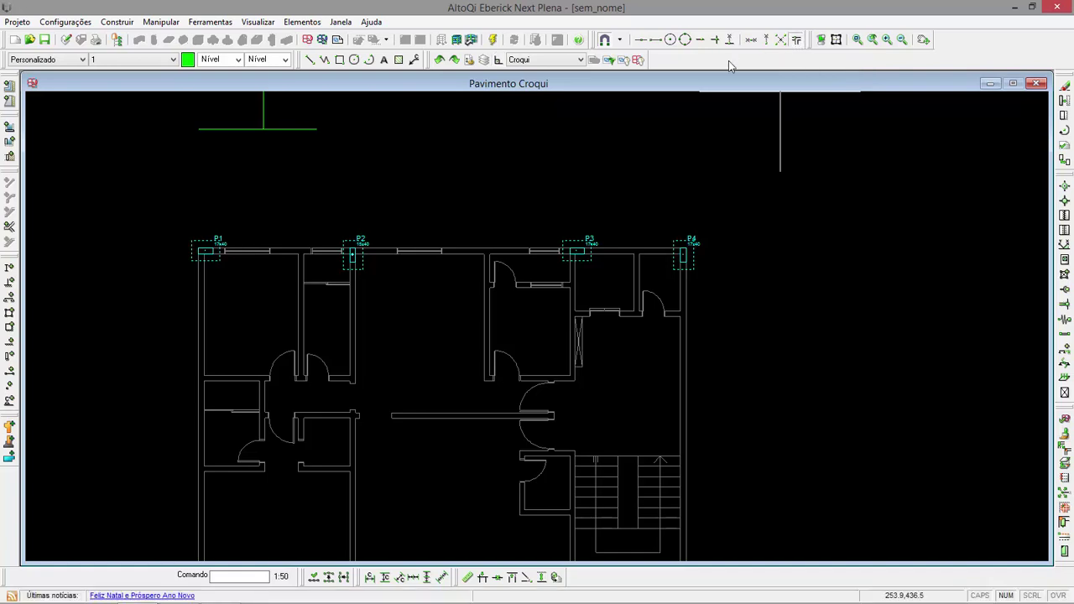
{"action": "left_click", "coordinate": [604, 42]}
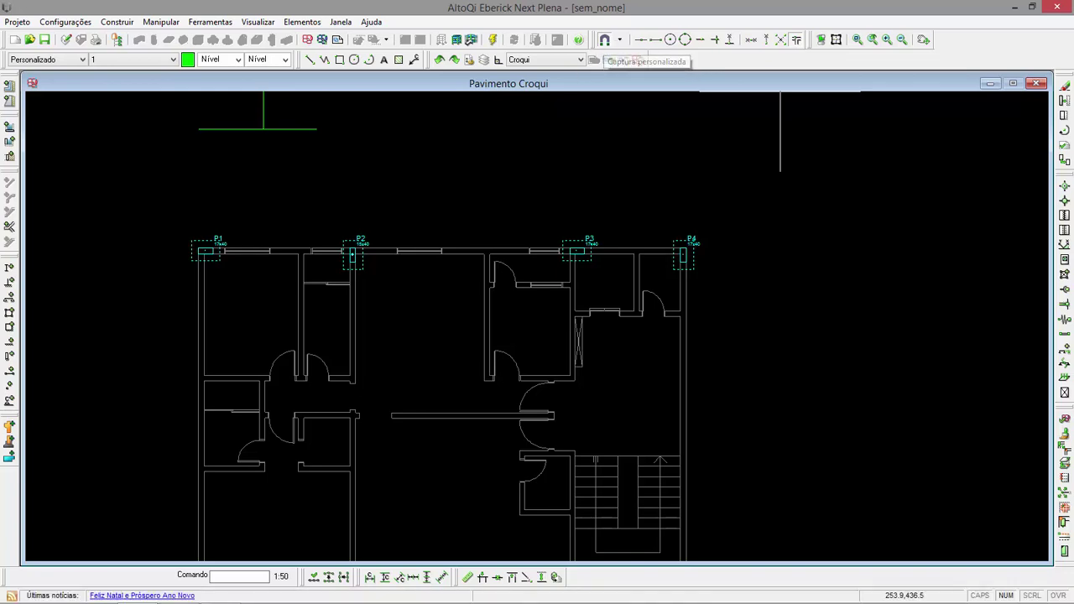
- Start a 15 x 40 cm column with block foundation where the interior wall's lower face meets the exterior wall's outer face below P1
{"action": "scroll", "coordinate": [158, 419], "scroll_direction": "up", "scroll_amount": 2}
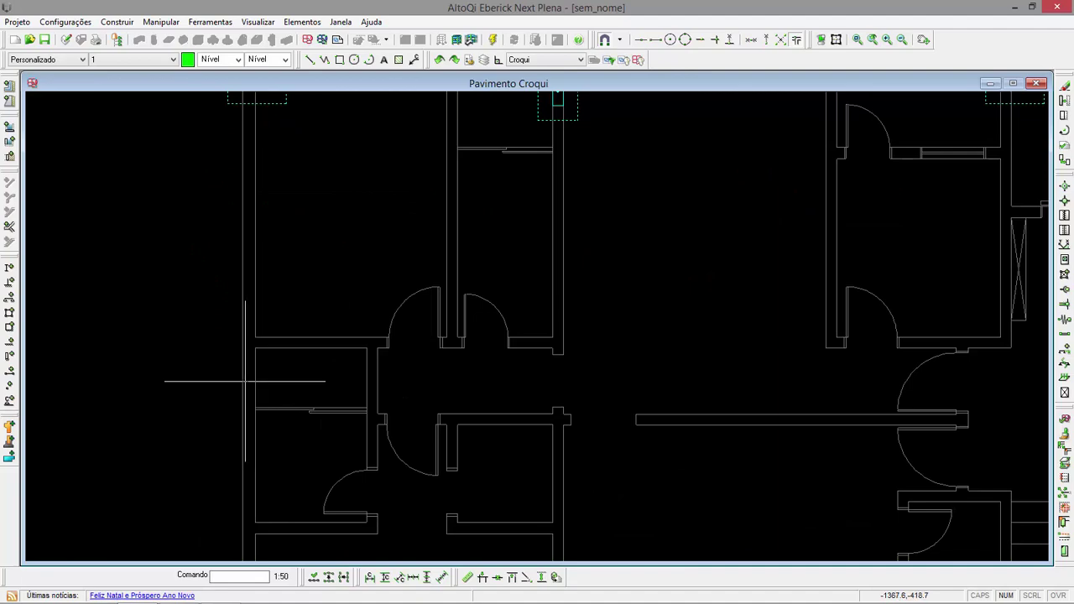
{"action": "left_click", "coordinate": [9, 295]}
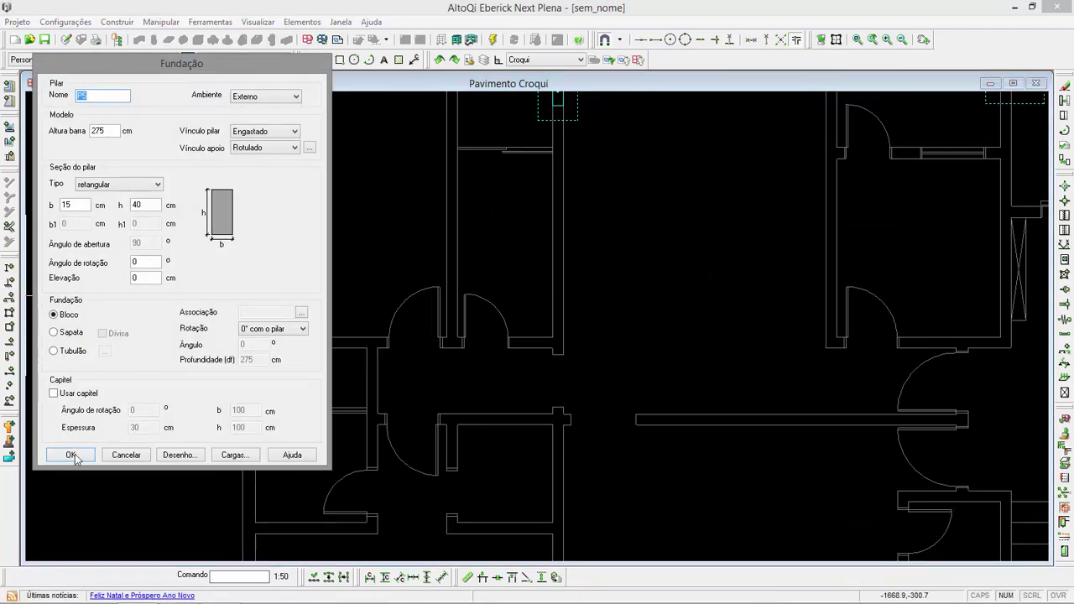
{"action": "left_click", "coordinate": [71, 454]}
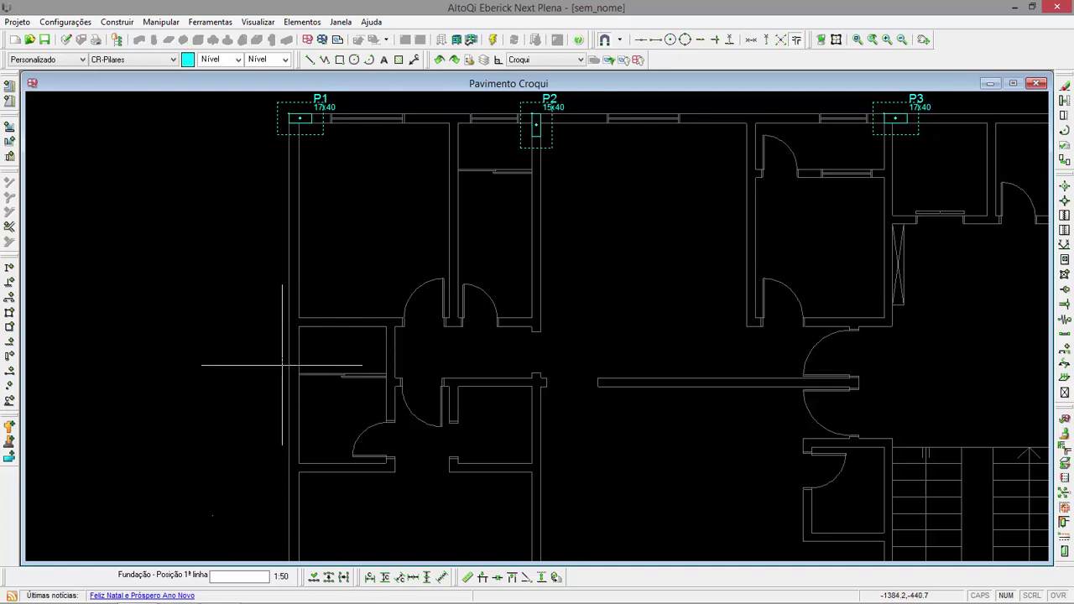
{"action": "left_click", "coordinate": [308, 326]}
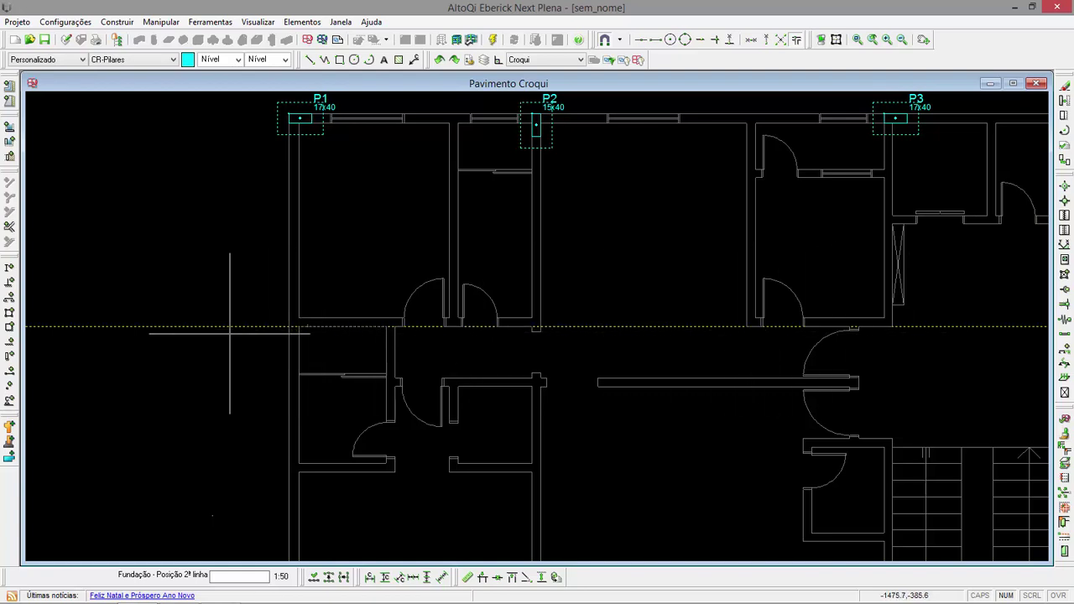
{"action": "left_click", "coordinate": [290, 324]}
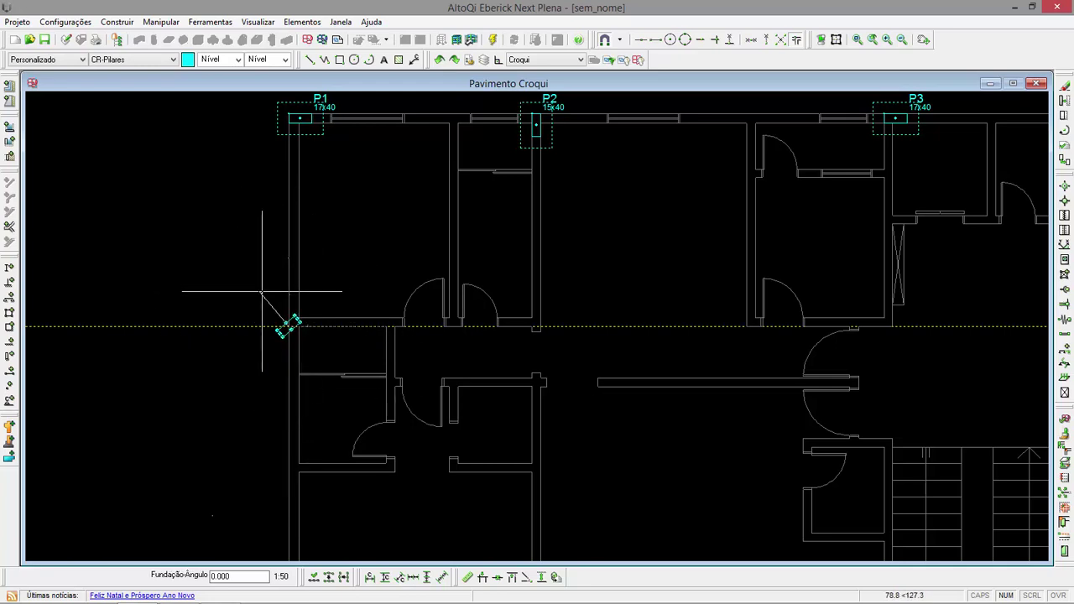
- Orient the column at 90°, fit it inside the wall from the outer corner and accept a 0.0 offset
{"action": "scroll", "coordinate": [277, 331], "scroll_direction": "up", "scroll_amount": 2}
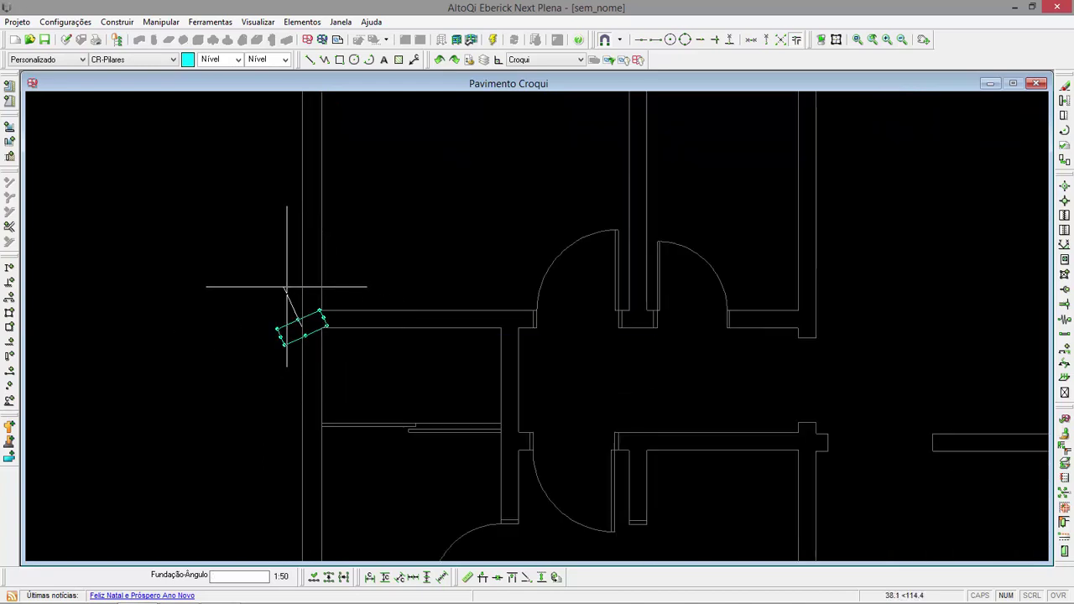
{"action": "left_click", "coordinate": [305, 257]}
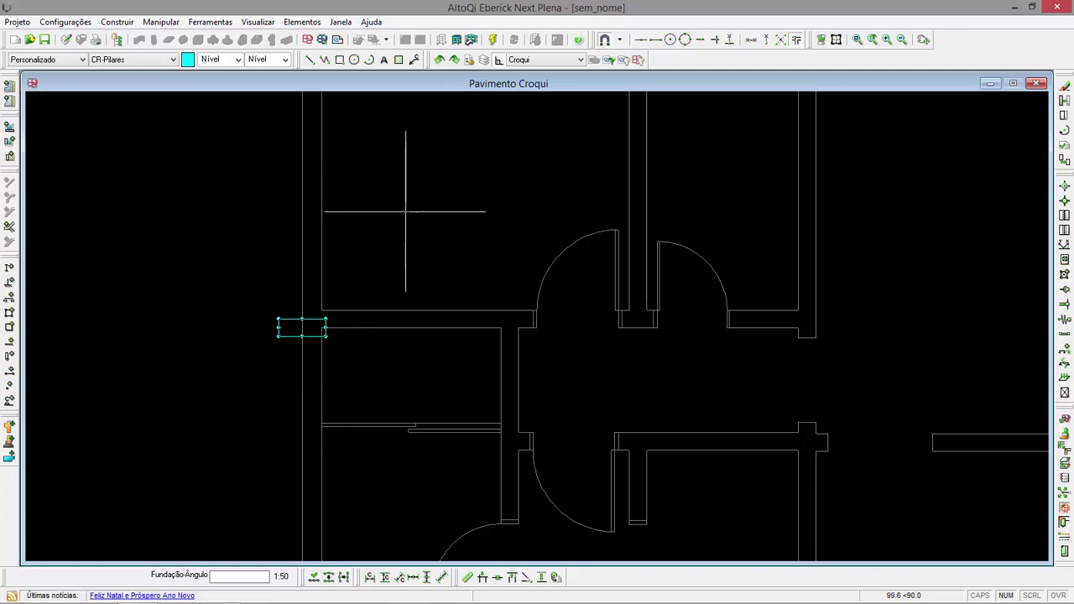
{"action": "left_click", "coordinate": [405, 212]}
{"action": "left_click", "coordinate": [456, 187]}
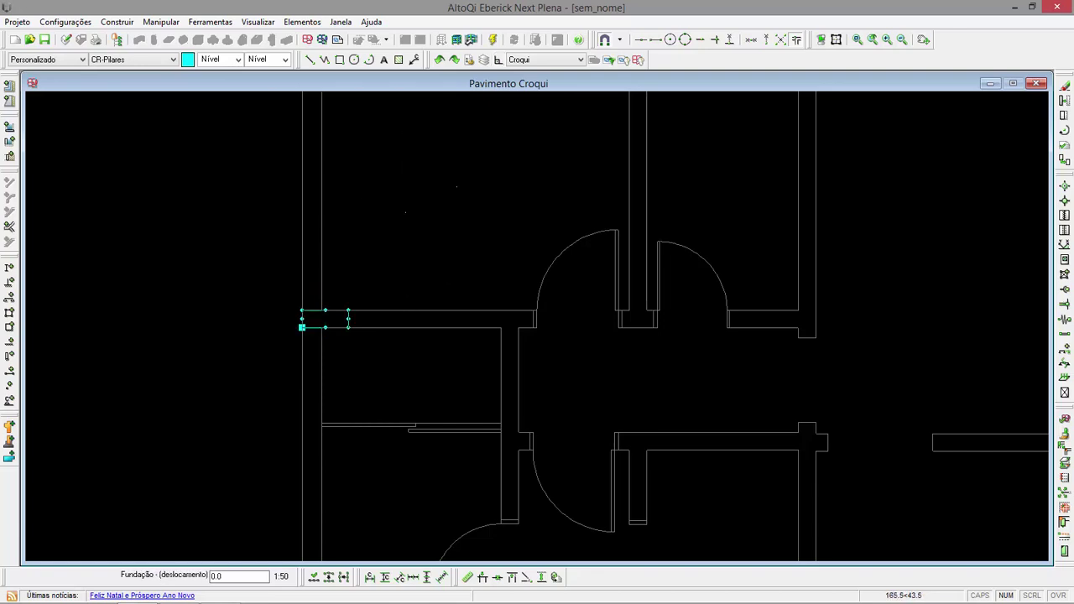
{"action": "left_click", "coordinate": [456, 186]}
{"action": "left_click", "coordinate": [456, 186]}
{"action": "key", "text": "Return"}
- Place another 15 x 40 cm foundation column upright in the wall below P2, aligned with the interior wall's lower face
{"action": "scroll", "coordinate": [236, 311], "scroll_direction": "down", "scroll_amount": 3}
{"action": "middle_click_drag", "start_coordinate": [342, 249], "coordinate": [298, 279]}
{"action": "scroll", "coordinate": [352, 335], "scroll_direction": "up", "scroll_amount": 1}
{"action": "scroll", "coordinate": [351, 335], "scroll_direction": "up", "scroll_amount": 1}
{"action": "left_click", "coordinate": [401, 362]}
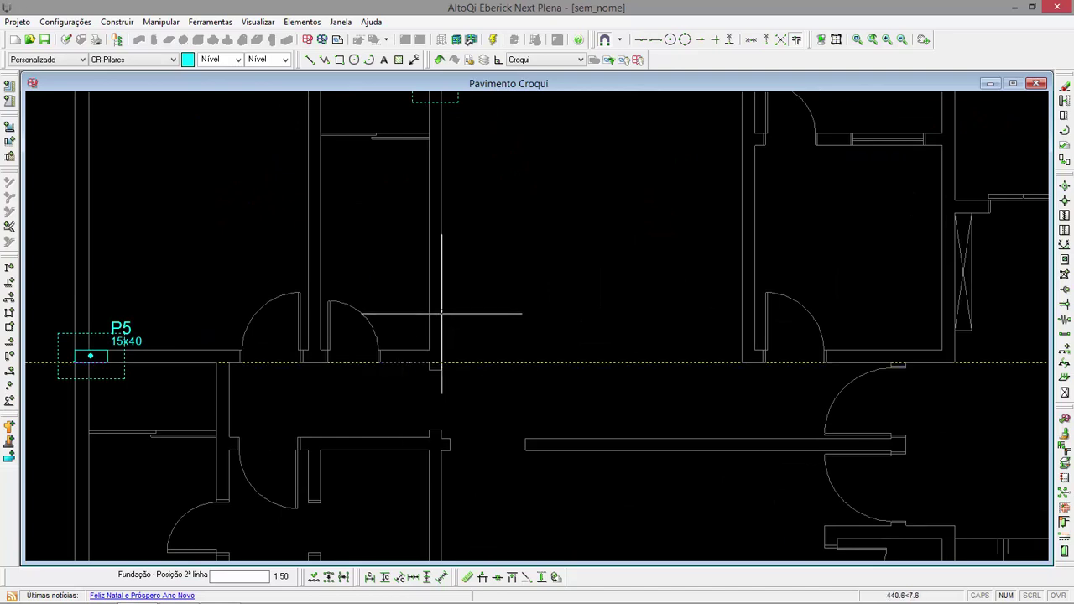
{"action": "left_click", "coordinate": [441, 245]}
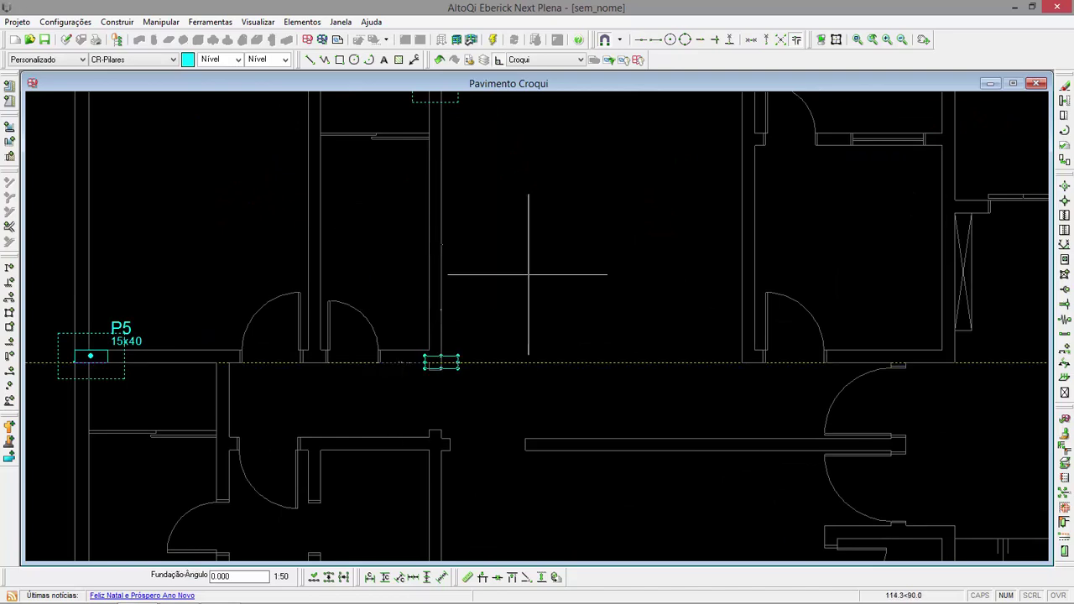
{"action": "left_click", "coordinate": [548, 297]}
{"action": "scroll", "coordinate": [398, 261], "scroll_direction": "down", "scroll_amount": 1}
{"action": "left_click", "coordinate": [391, 254]}
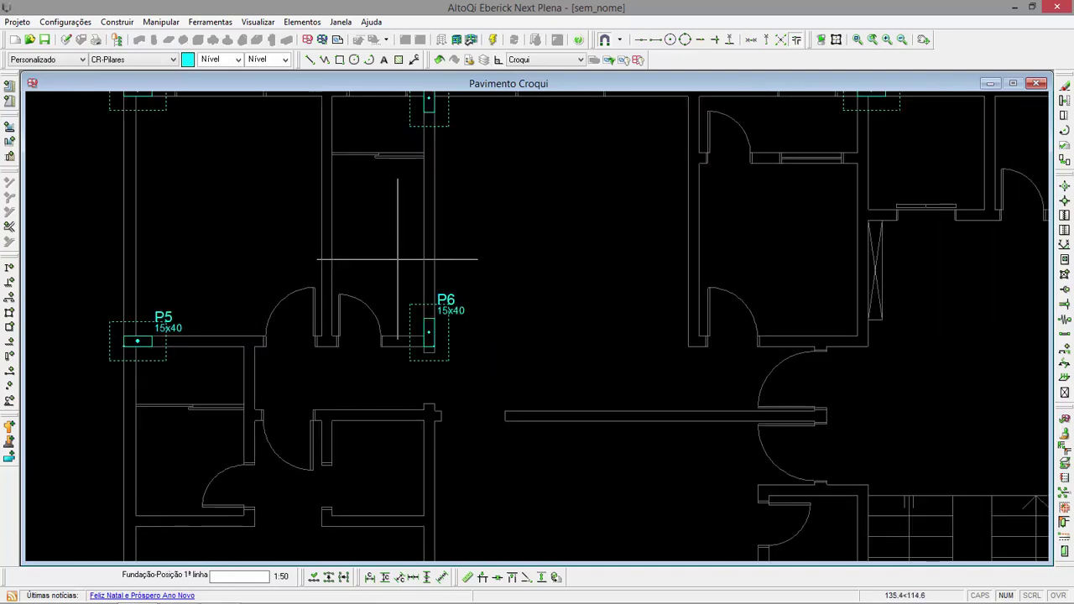
{"action": "scroll", "coordinate": [443, 296], "scroll_direction": "down", "scroll_amount": 1}
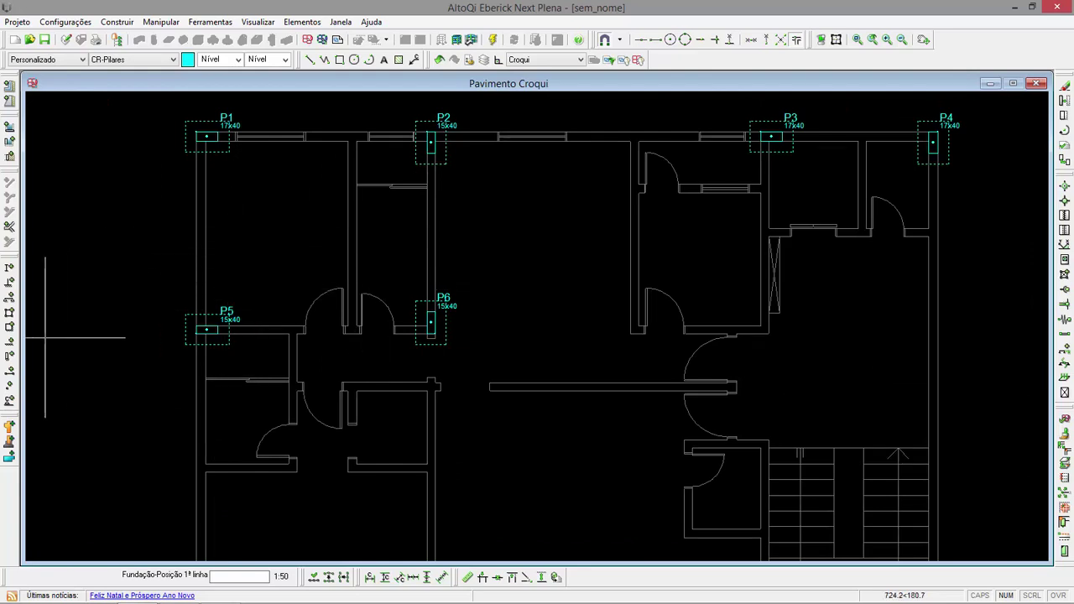
- Turn off the active special snap and place a 15 x 40 cm beam along the interior wall from P5 to P6
{"action": "left_click", "coordinate": [9, 300]}
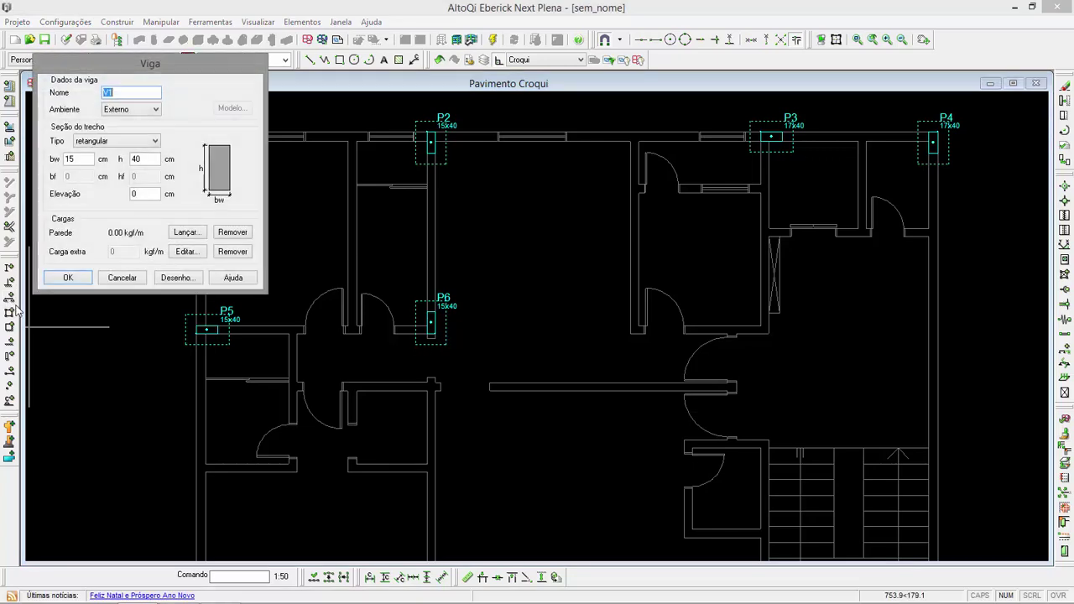
{"action": "left_click", "coordinate": [68, 277]}
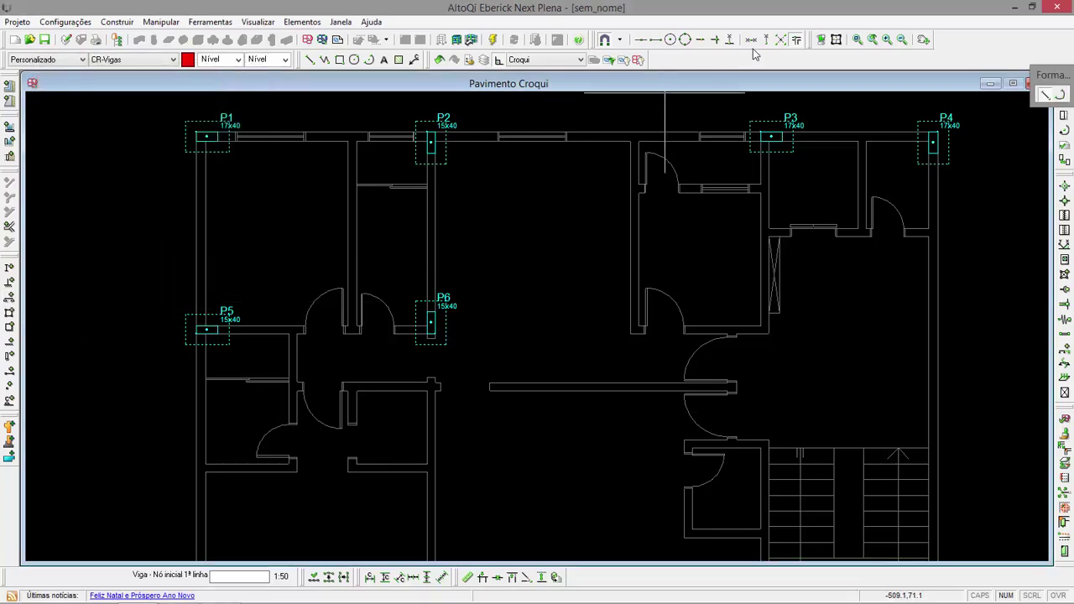
{"action": "left_click", "coordinate": [797, 40]}
{"action": "scroll", "coordinate": [210, 336], "scroll_direction": "up", "scroll_amount": 2}
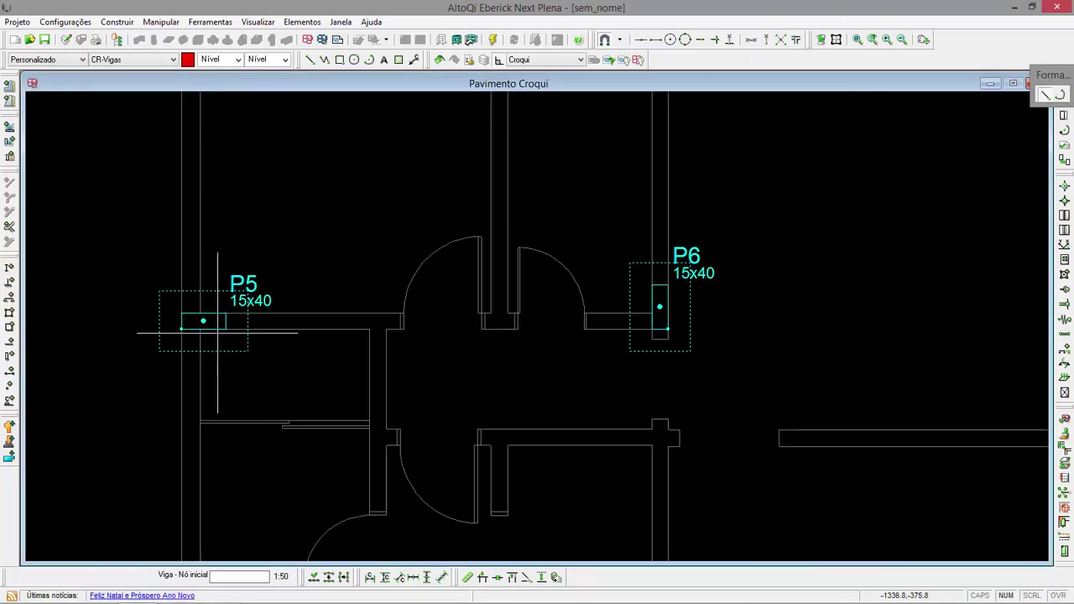
{"action": "left_click", "coordinate": [224, 321]}
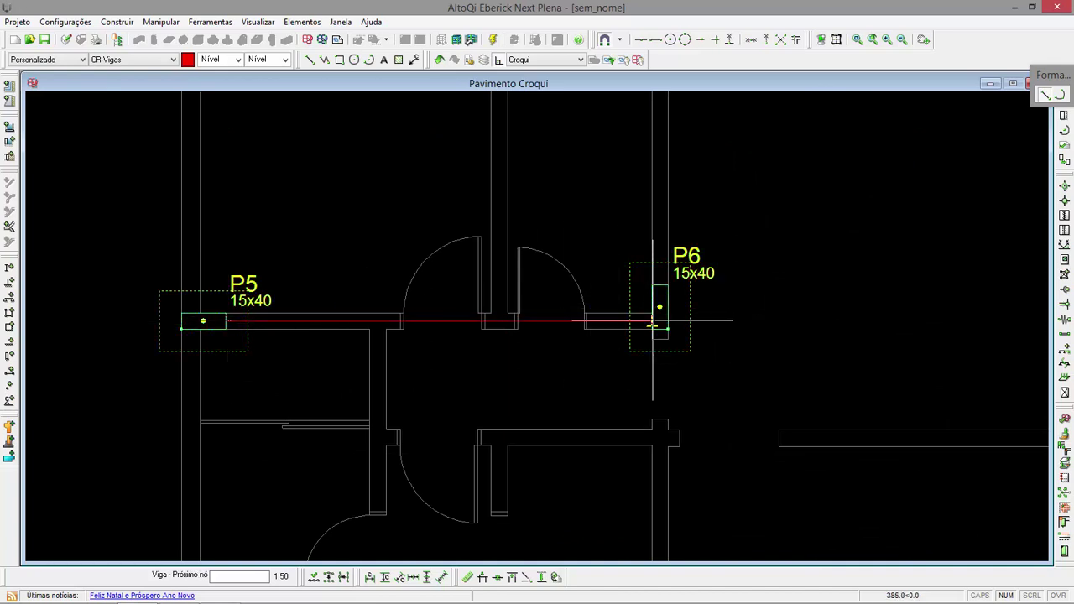
{"action": "left_click", "coordinate": [659, 307]}
{"action": "left_click", "coordinate": [614, 248]}
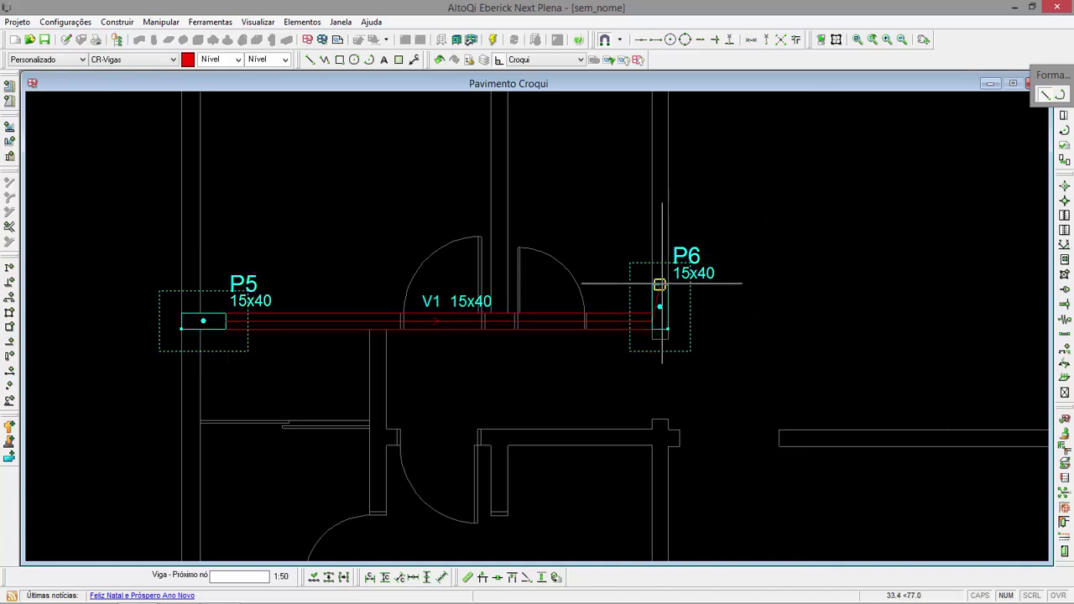
- Place a 15 x 40 cm beam along the interior wall from P6 up to P2
{"action": "left_click", "coordinate": [660, 306]}
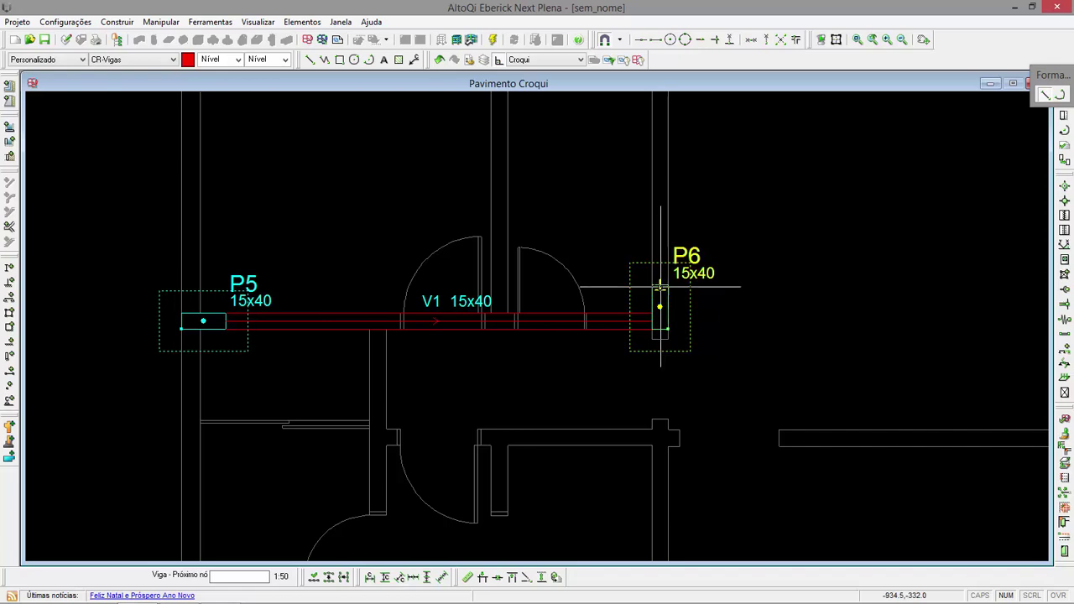
{"action": "scroll", "coordinate": [659, 307], "scroll_direction": "down", "scroll_amount": 3}
{"action": "scroll", "coordinate": [654, 210], "scroll_direction": "up", "scroll_amount": 3}
{"action": "left_click", "coordinate": [664, 193]}
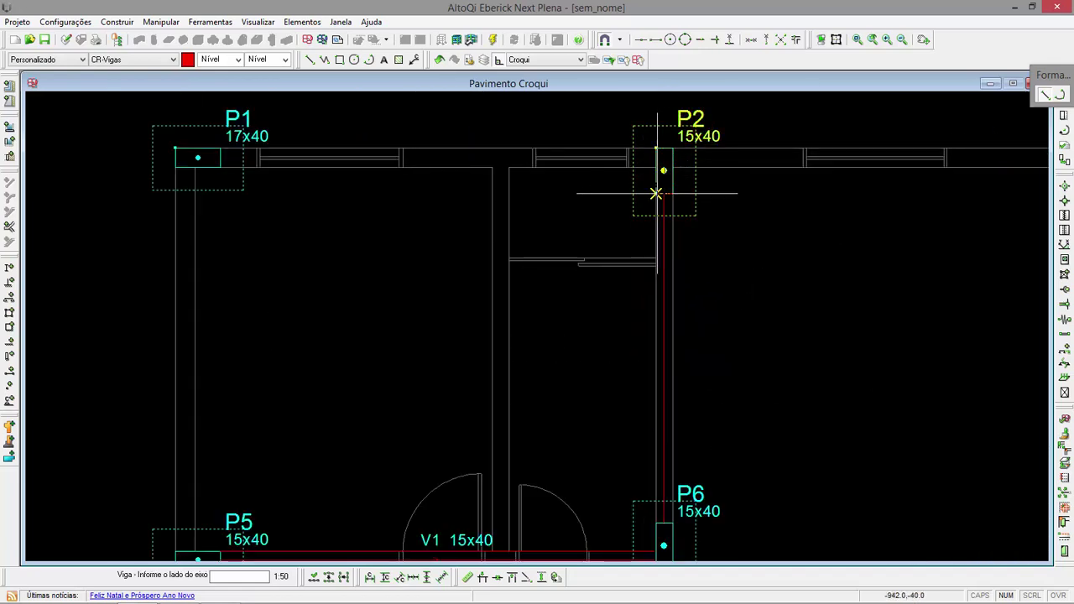
{"action": "left_click", "coordinate": [656, 193]}
{"action": "key", "text": "Return"}
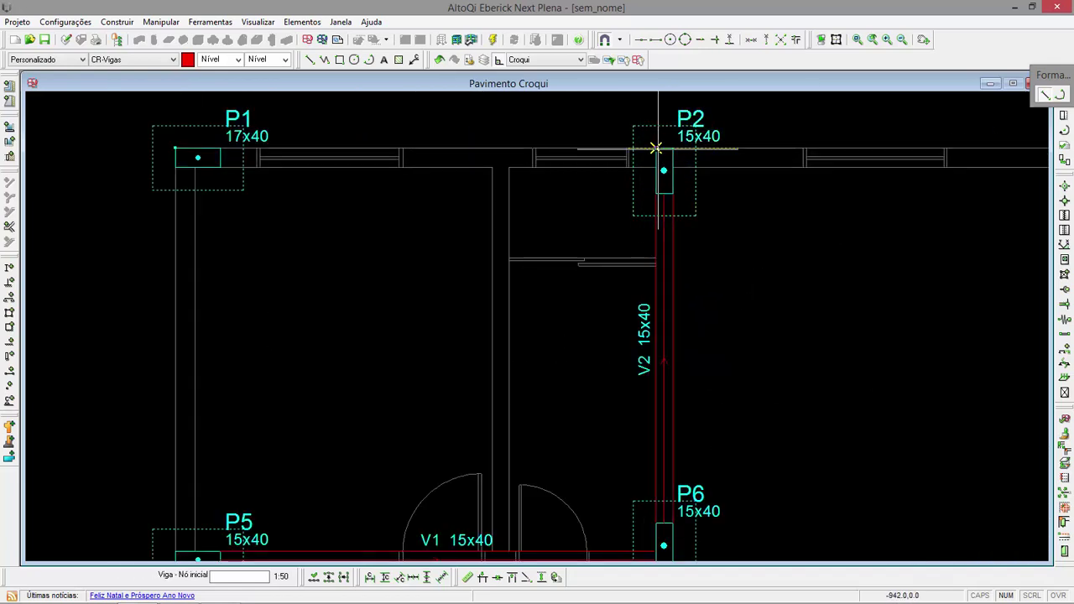
- Place 15 x 40 cm beams along the exterior walls between P2 and P1 and between P1 and P5
{"action": "left_click", "coordinate": [656, 150]}
{"action": "left_click", "coordinate": [220, 152]}
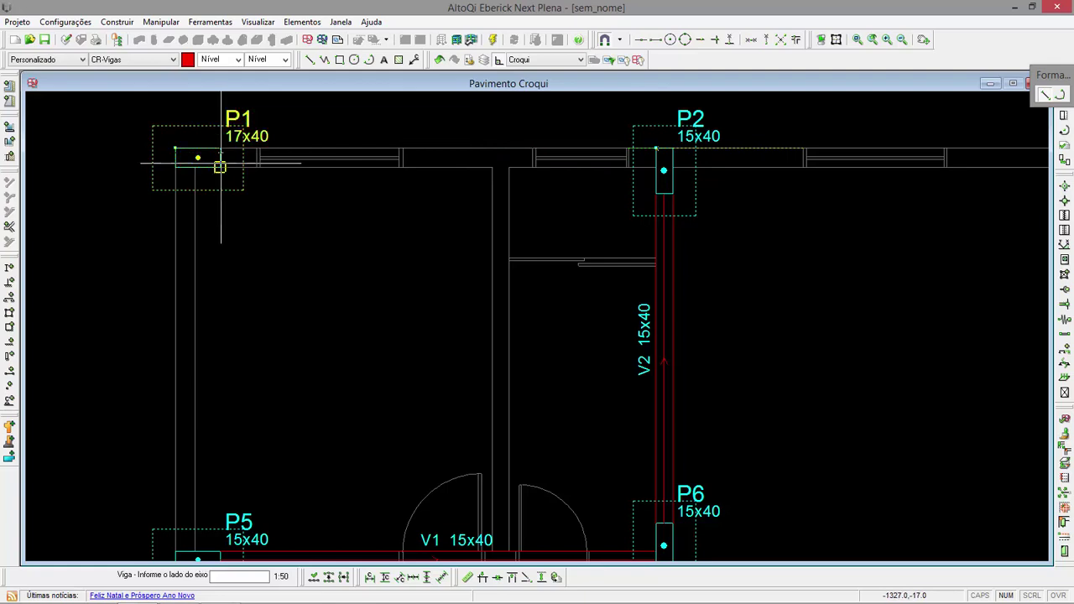
{"action": "key", "text": "Return"}
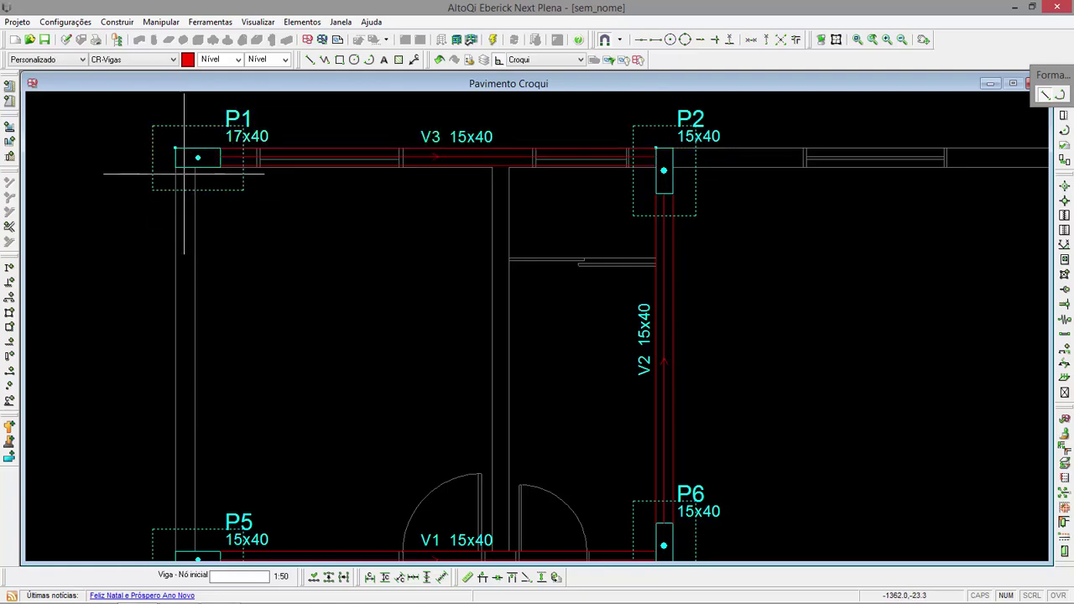
{"action": "left_click", "coordinate": [175, 165]}
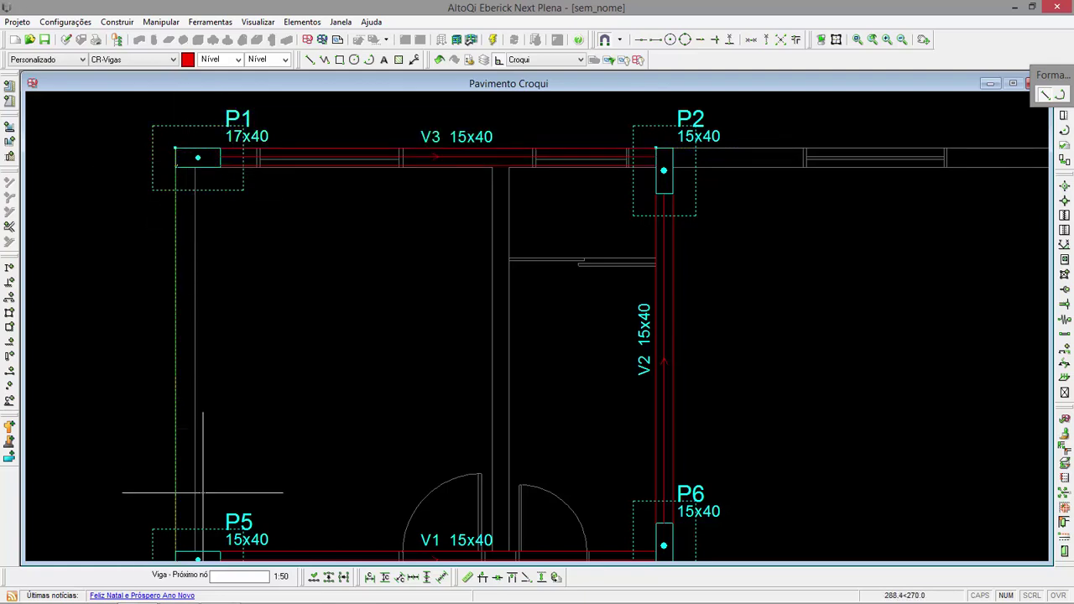
{"action": "left_click", "coordinate": [176, 554]}
{"action": "key", "text": "Escape"}
- Place a 12 cm thick Maciça slab inside the bay enclosed by the beams between P1, P2, P6 and P5
{"action": "scroll", "coordinate": [268, 355], "scroll_direction": "down", "scroll_amount": 2}
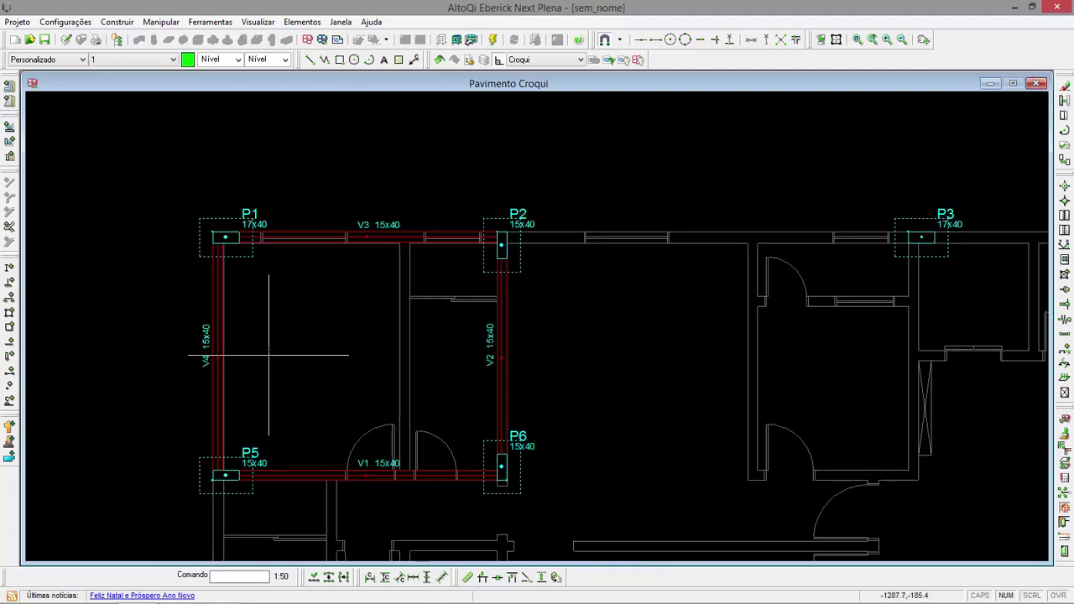
{"action": "left_click", "coordinate": [9, 312]}
{"action": "left_click", "coordinate": [78, 407]}
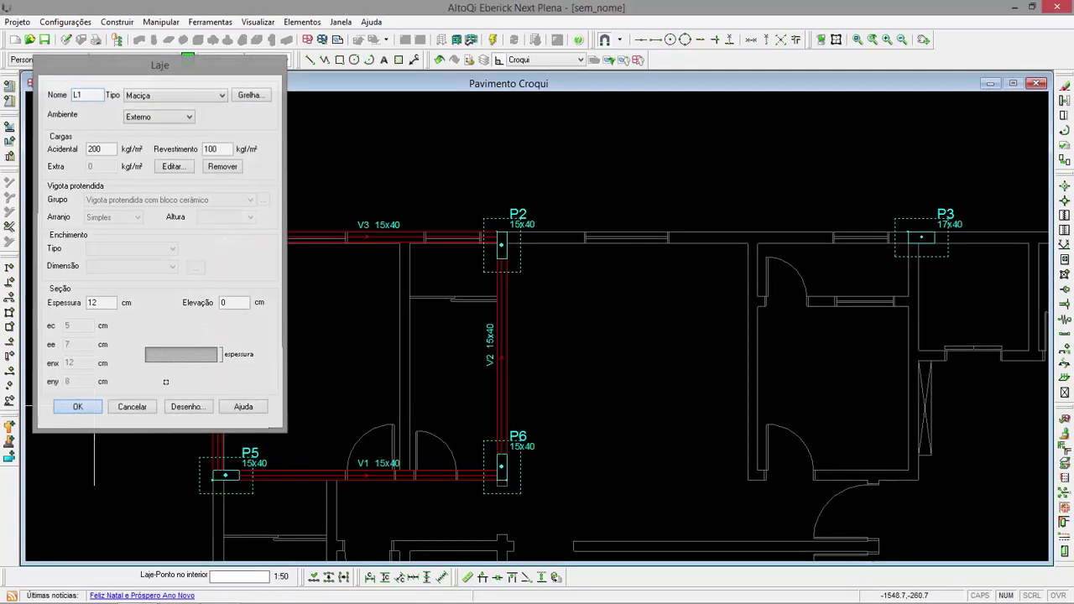
{"action": "left_click", "coordinate": [328, 363]}
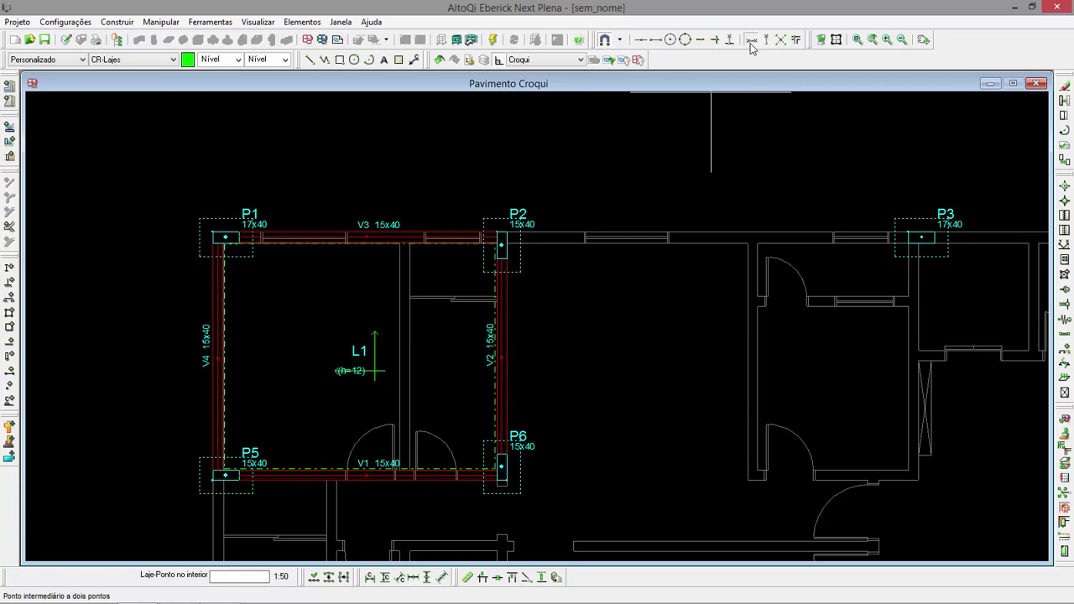
- Start a linear load with the midway-between-two-points snap, beginning centred between the interior partition wall's faces at beam V3
{"action": "left_click", "coordinate": [300, 23]}
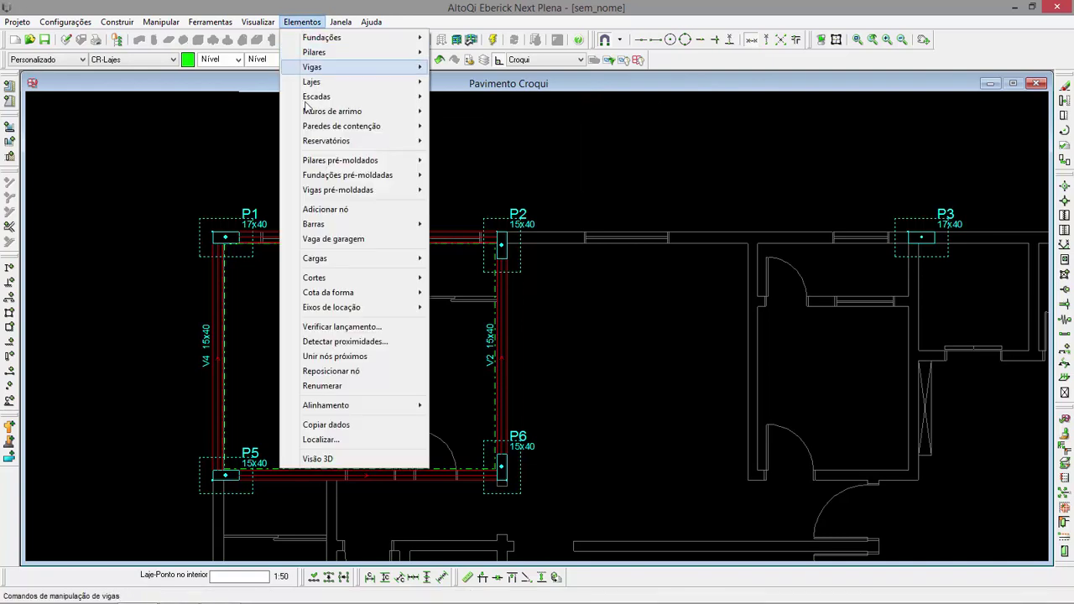
{"action": "mouse_move", "coordinate": [338, 262]}
{"action": "left_click", "coordinate": [467, 274]}
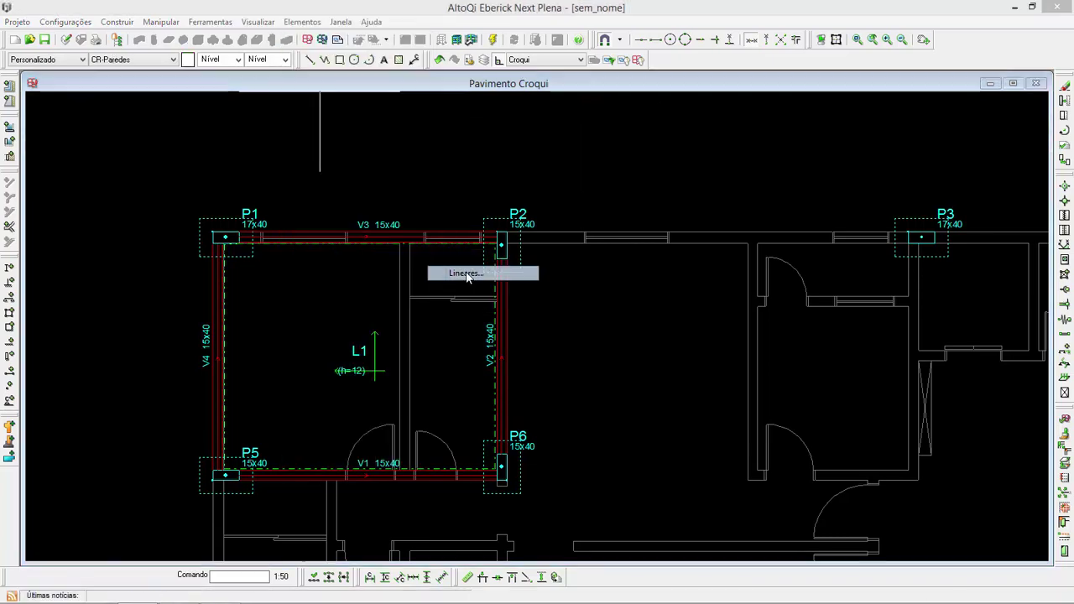
{"action": "left_click", "coordinate": [460, 354]}
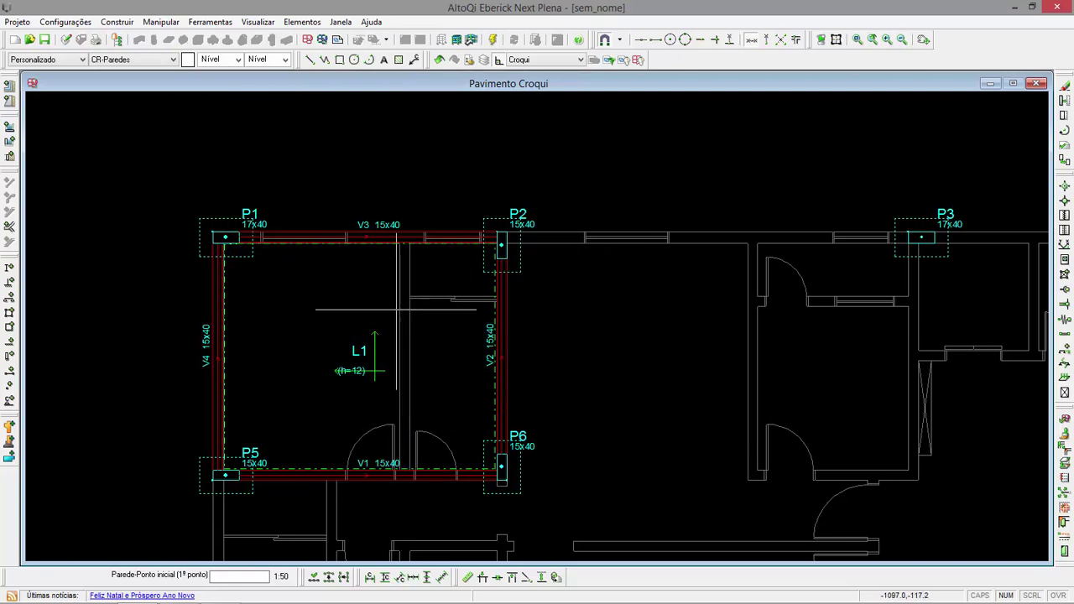
{"action": "scroll", "coordinate": [408, 260], "scroll_direction": "up", "scroll_amount": 2}
{"action": "scroll", "coordinate": [408, 263], "scroll_direction": "up", "scroll_amount": 2}
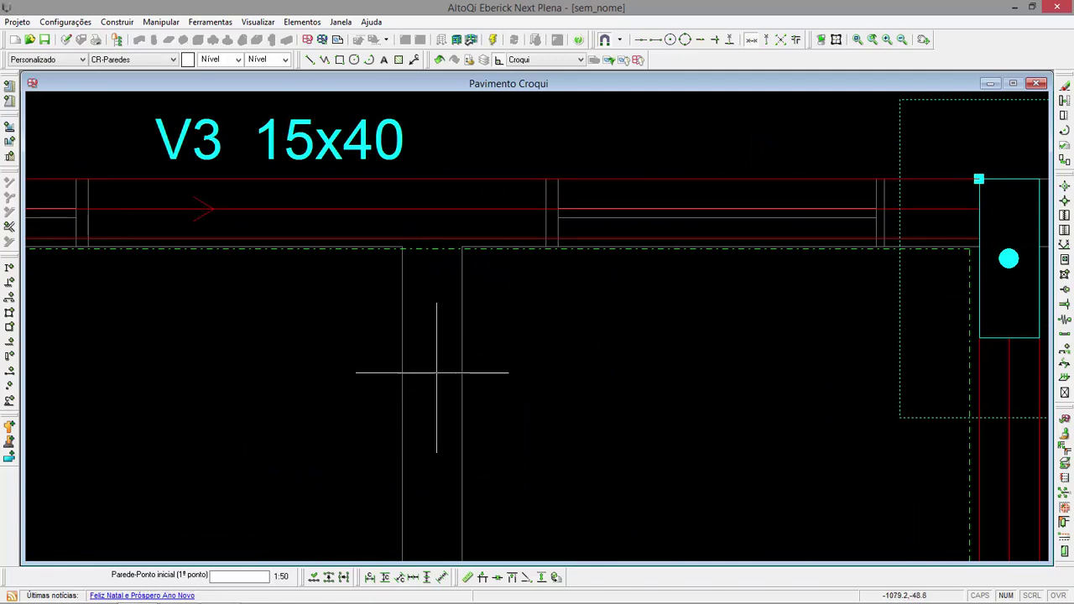
{"action": "left_click", "coordinate": [402, 246]}
{"action": "scroll", "coordinate": [401, 259], "scroll_direction": "up", "scroll_amount": 1}
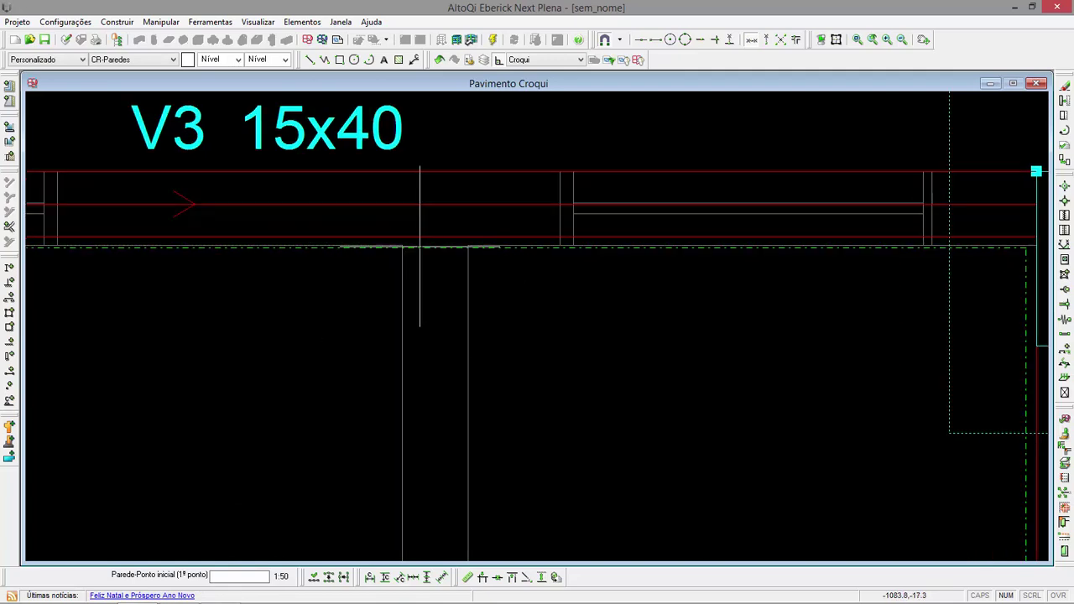
{"action": "left_click", "coordinate": [467, 245]}
- End the linear load centred between the partition wall's two faces at beam V1
{"action": "scroll", "coordinate": [457, 192], "scroll_direction": "down", "scroll_amount": 3}
{"action": "scroll", "coordinate": [452, 235], "scroll_direction": "down", "scroll_amount": 4}
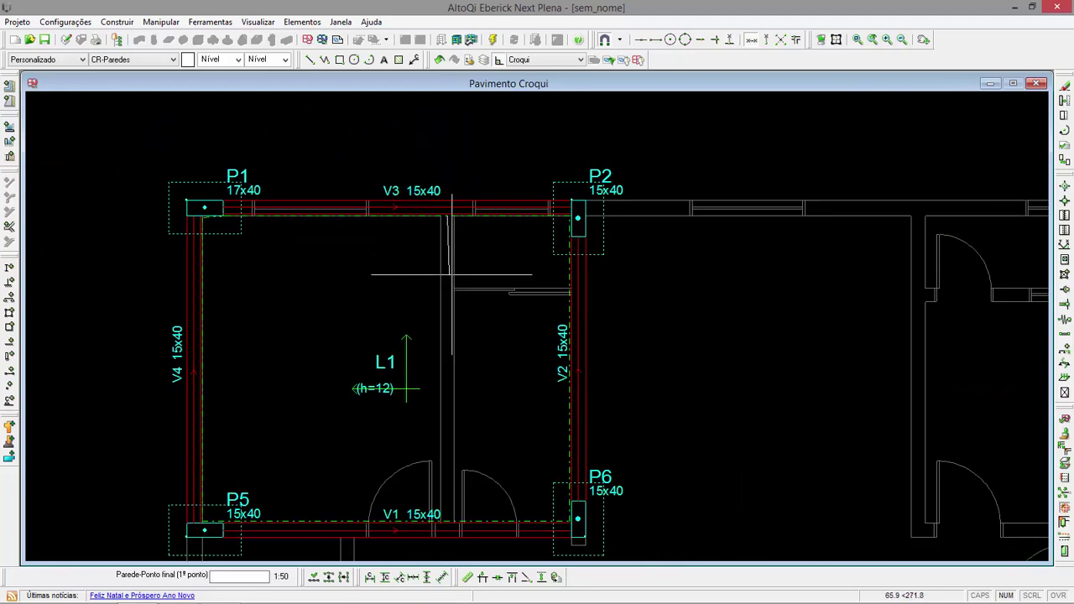
{"action": "scroll", "coordinate": [361, 537], "scroll_direction": "up", "scroll_amount": 6}
{"action": "left_click", "coordinate": [444, 538]}
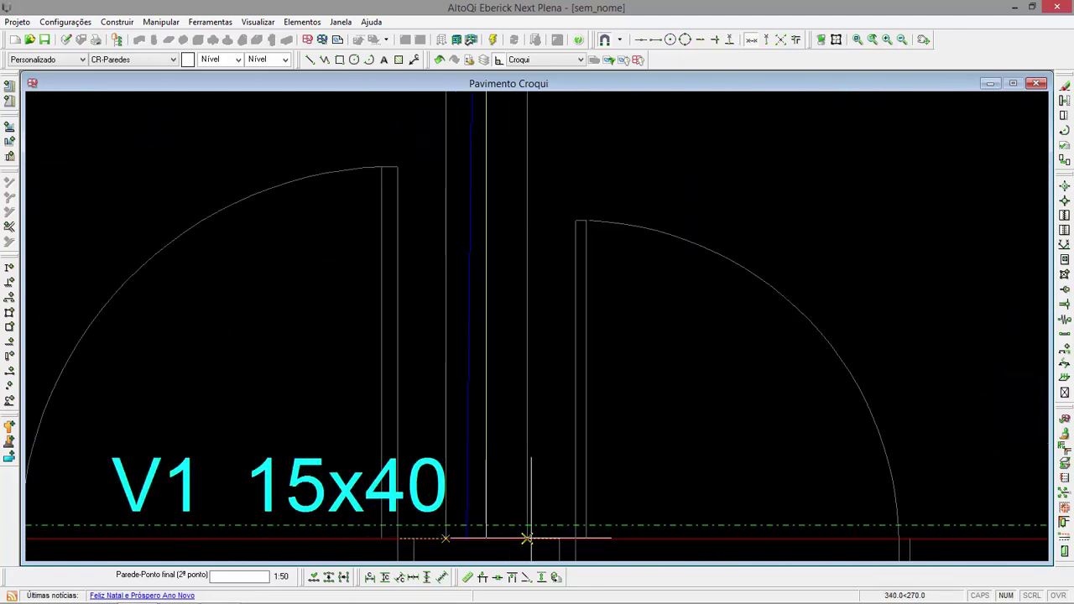
{"action": "left_click", "coordinate": [525, 537]}
{"action": "scroll", "coordinate": [551, 283], "scroll_direction": "down", "scroll_amount": 4}
{"action": "key", "text": "Escape"}
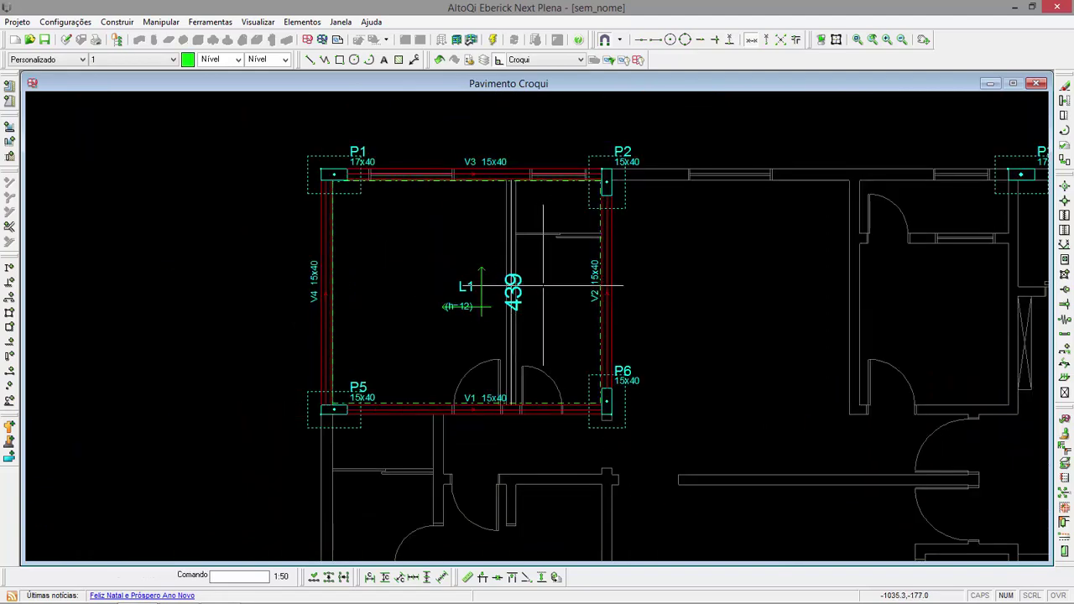
{"action": "scroll", "coordinate": [525, 190], "scroll_direction": "up", "scroll_amount": 2}
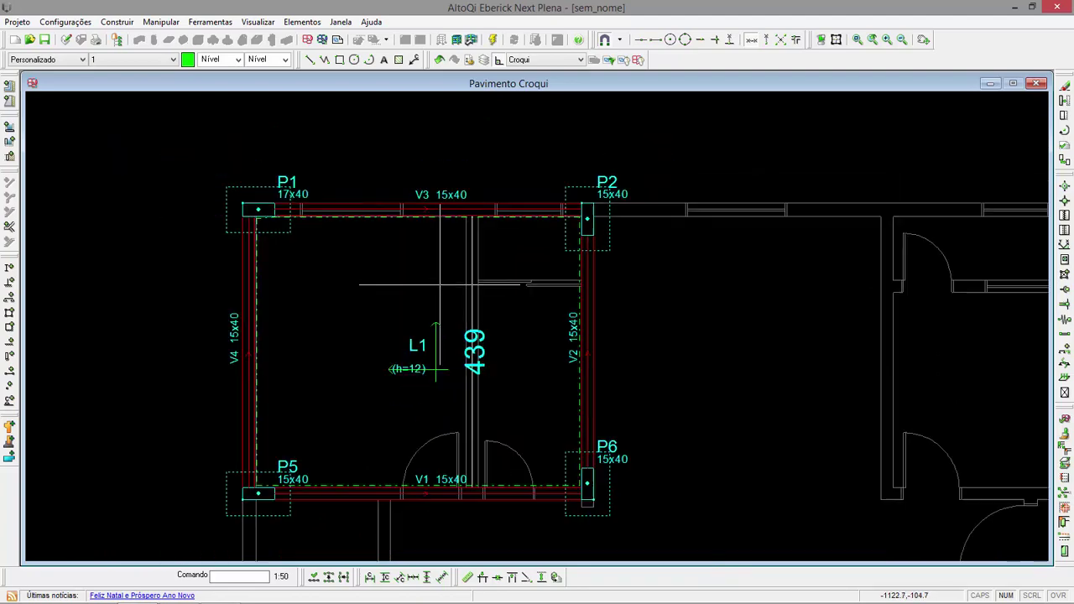
{"action": "scroll", "coordinate": [442, 287], "scroll_direction": "down", "scroll_amount": 2}
{"action": "scroll", "coordinate": [466, 461], "scroll_direction": "up", "scroll_amount": 1}
{"action": "scroll", "coordinate": [486, 433], "scroll_direction": "down", "scroll_amount": 1}
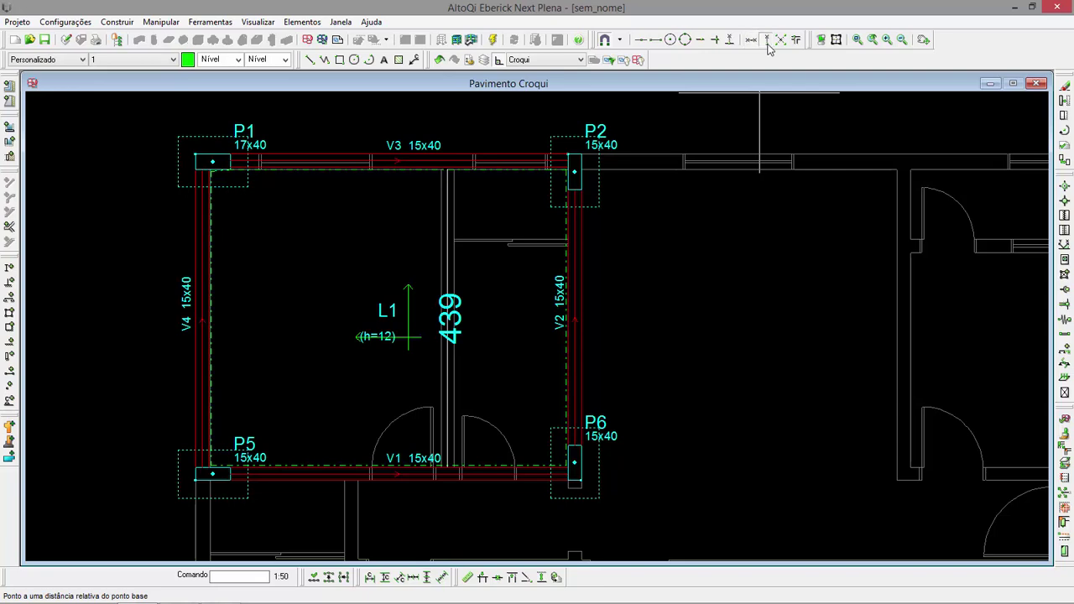
{"action": "left_click", "coordinate": [309, 60]}
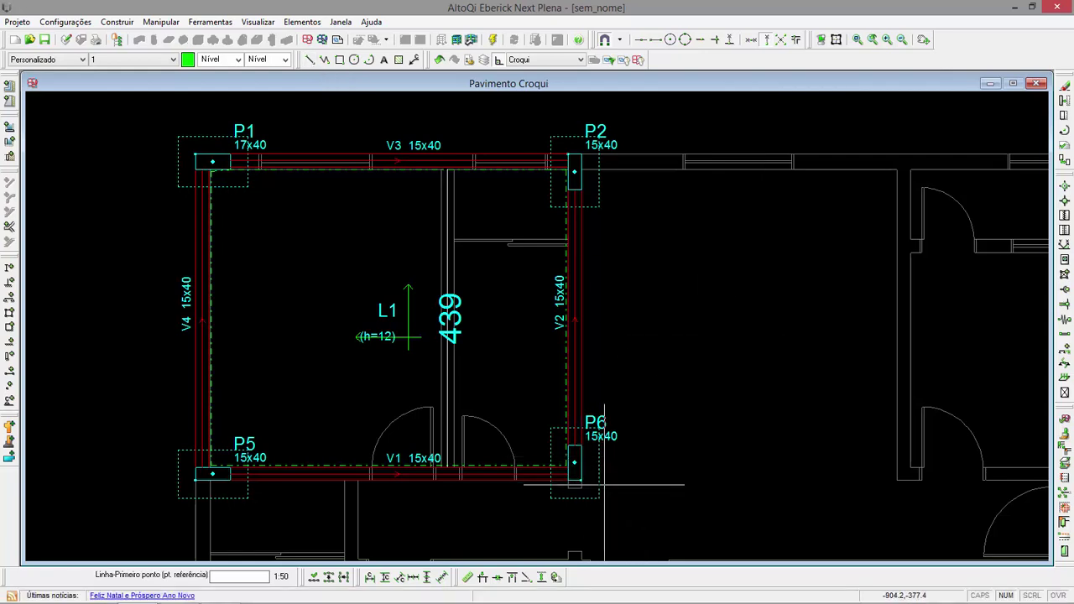
{"action": "scroll", "coordinate": [581, 478], "scroll_direction": "up", "scroll_amount": 2}
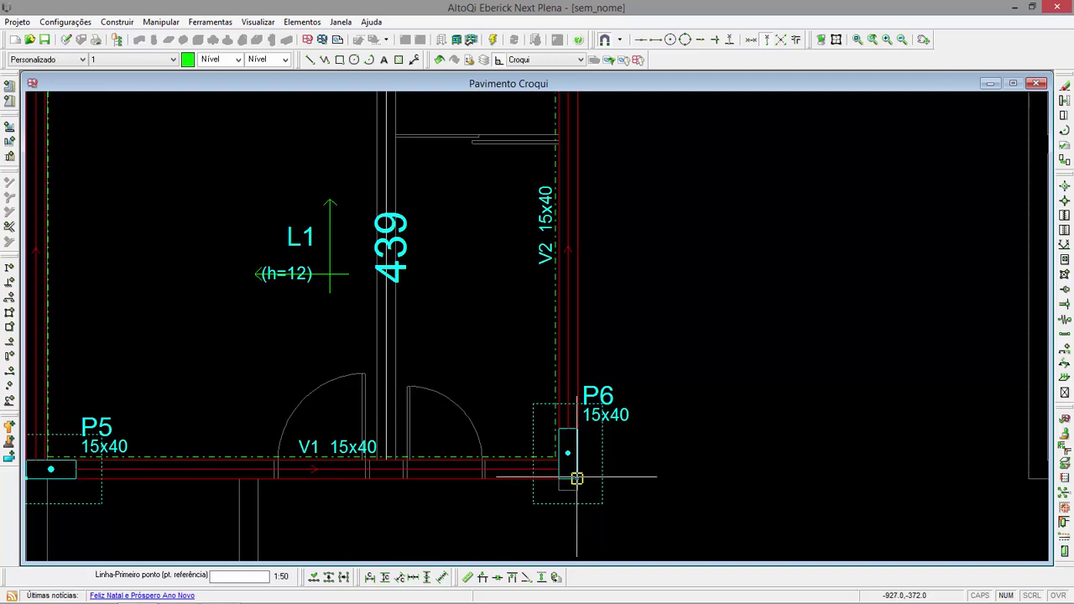
{"action": "left_click", "coordinate": [576, 478]}
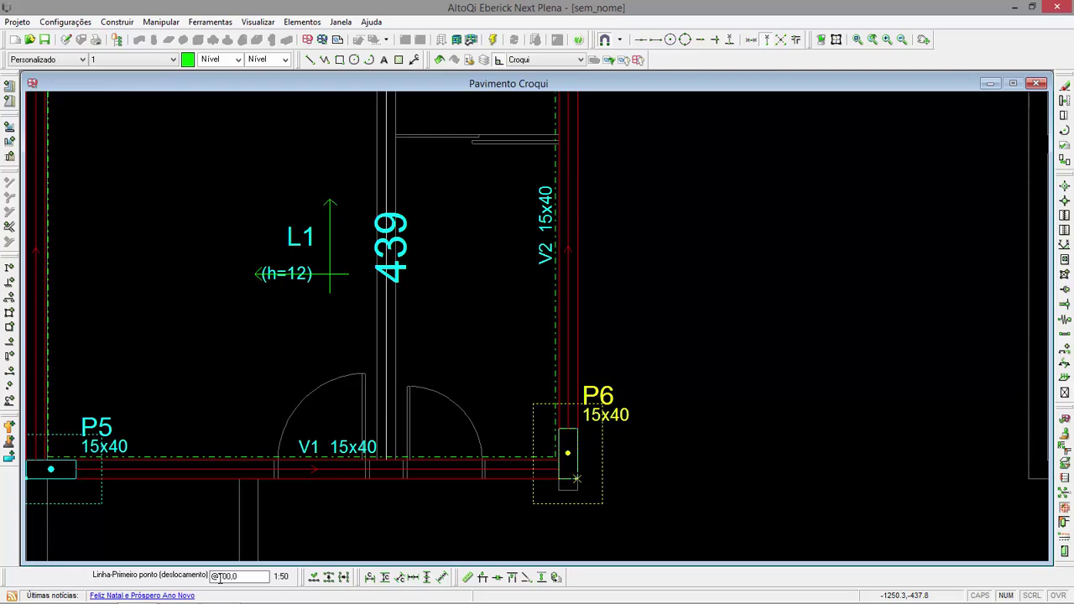
{"action": "key", "text": "Return"}
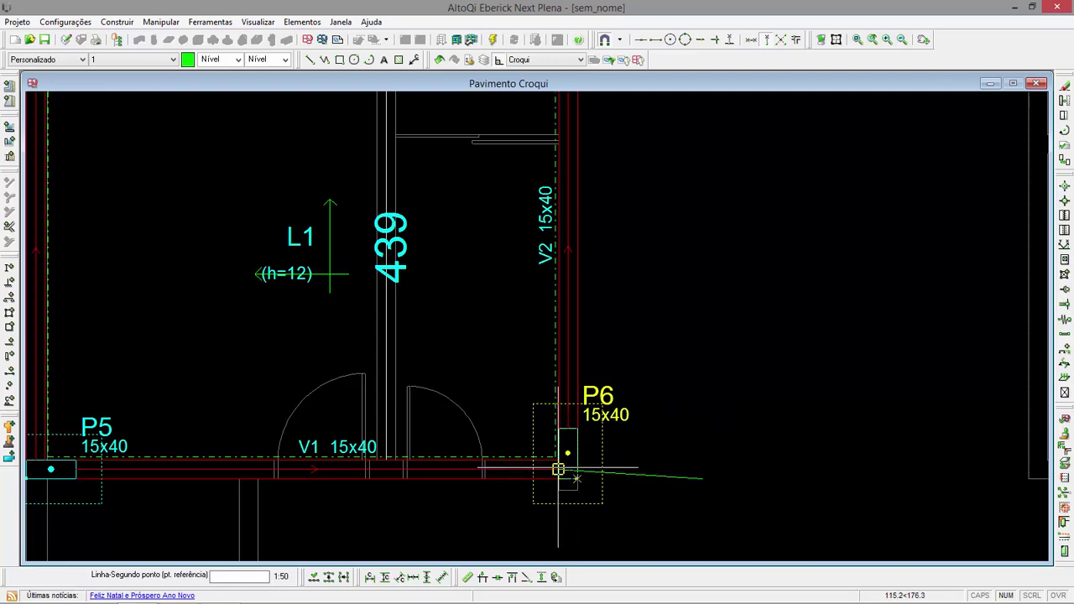
{"action": "scroll", "coordinate": [577, 478], "scroll_direction": "down", "scroll_amount": 2}
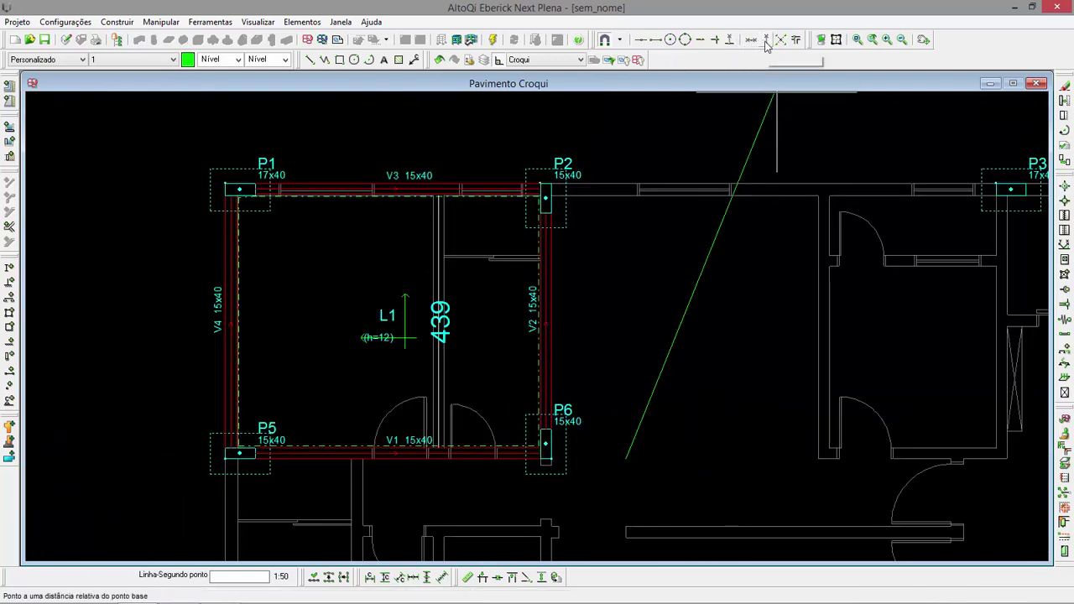
{"action": "left_click", "coordinate": [818, 458]}
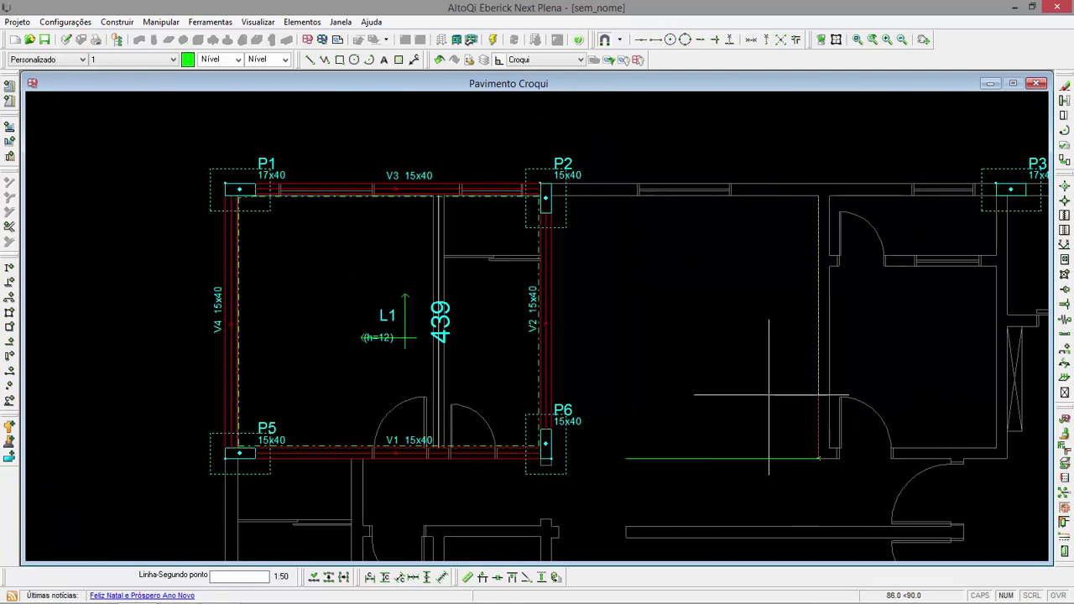
{"action": "key", "text": "Escape"}
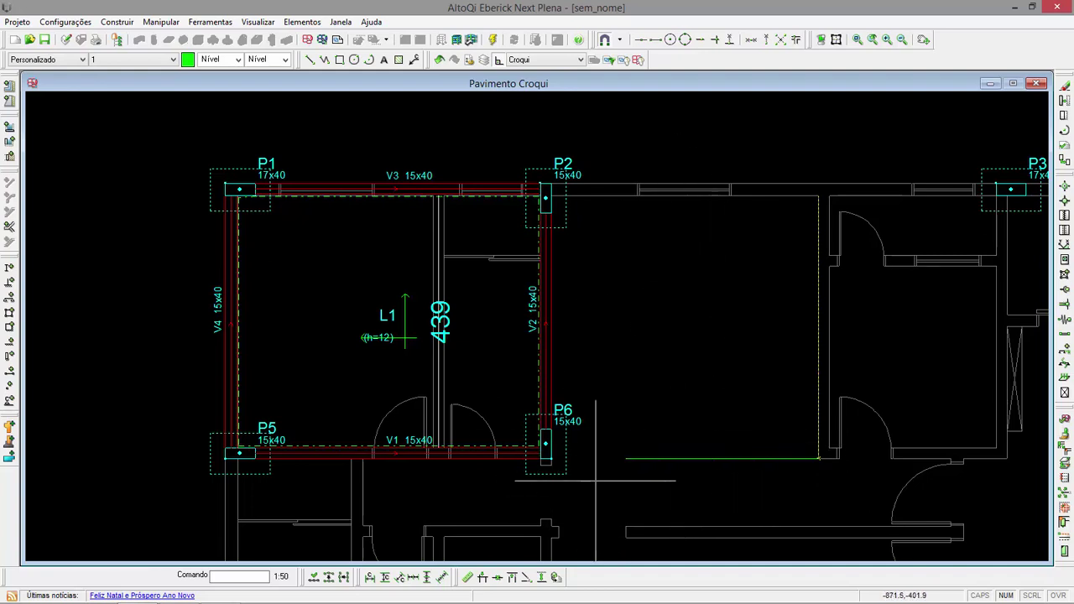
- Delete the linear load on the interior partition wall between beams V3 and V1
{"action": "scroll", "coordinate": [688, 445], "scroll_direction": "down", "scroll_amount": 3}
{"action": "scroll", "coordinate": [697, 463], "scroll_direction": "up", "scroll_amount": 3}
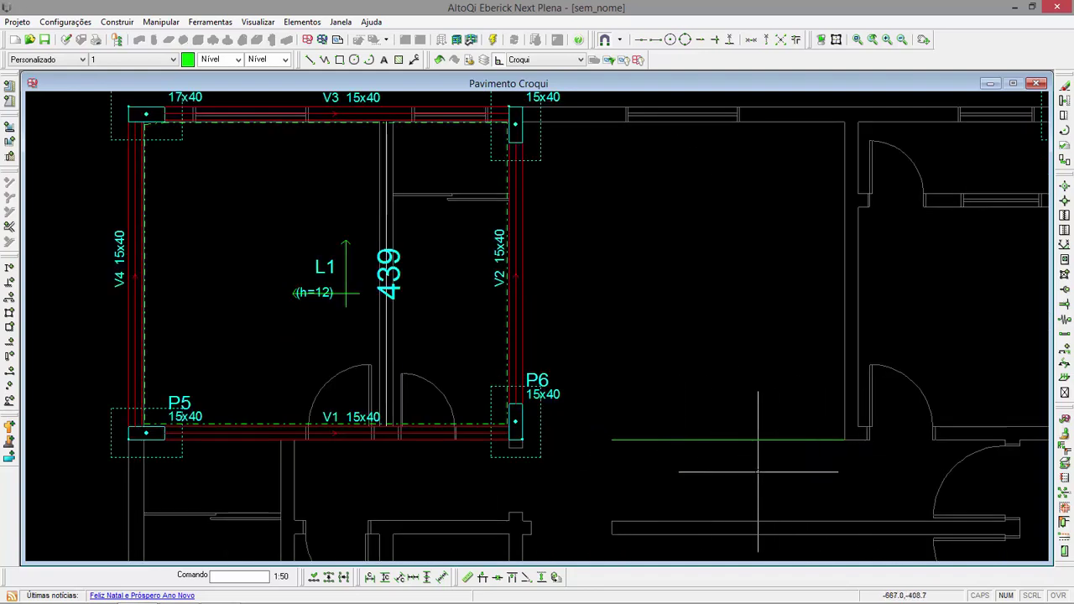
{"action": "mouse_move", "coordinate": [737, 372]}
{"action": "middle_mouse_down"}
{"action": "mouse_move", "coordinate": [695, 410]}
{"action": "mouse_move", "coordinate": [627, 417]}
{"action": "middle_mouse_up"}
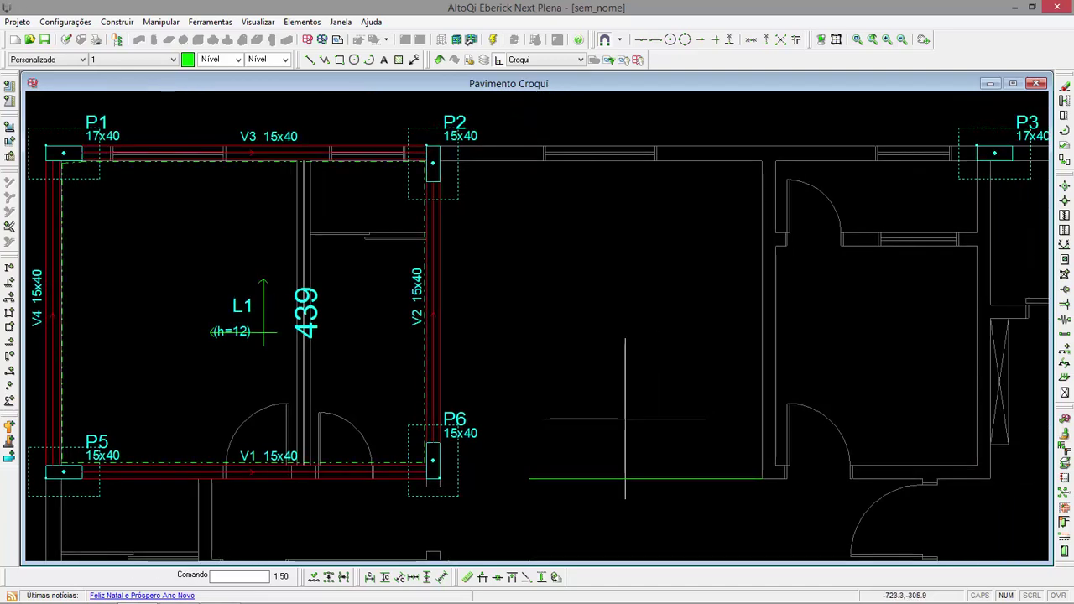
{"action": "scroll", "coordinate": [638, 303], "scroll_direction": "down", "scroll_amount": 1}
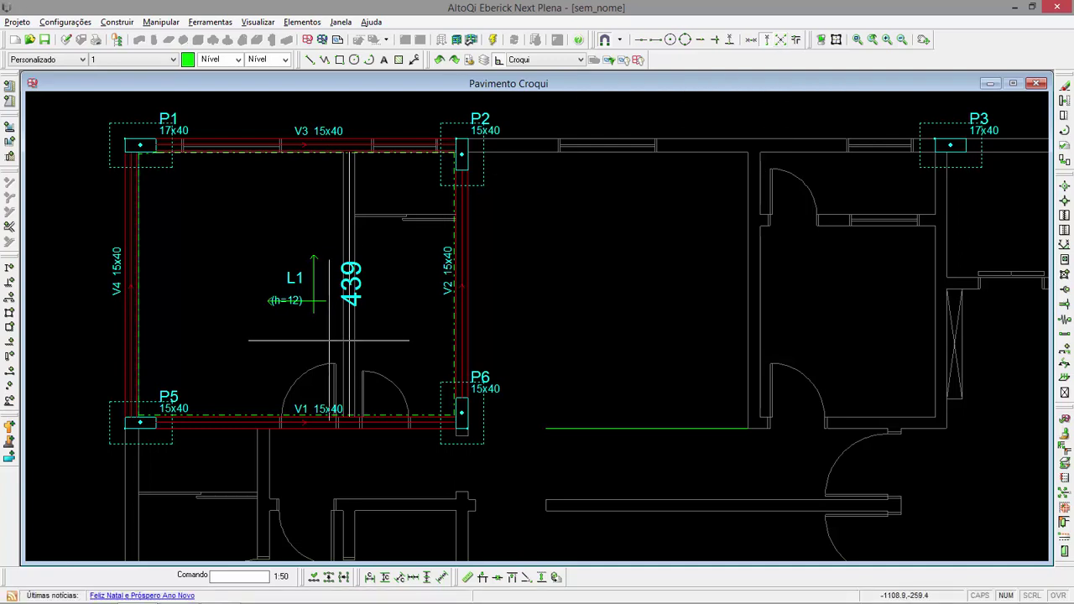
{"action": "left_click", "coordinate": [348, 265]}
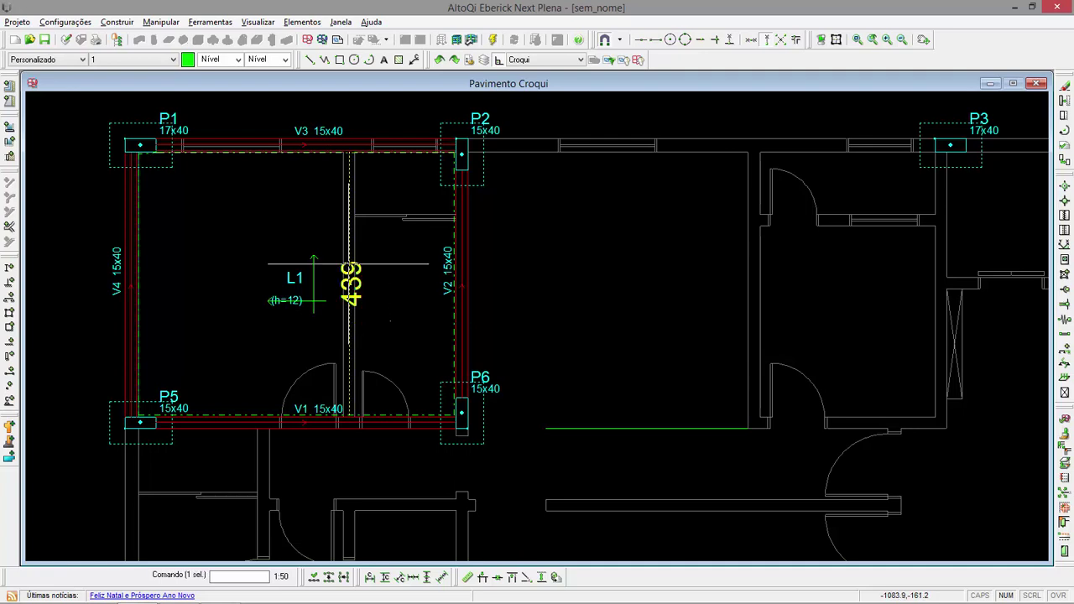
{"action": "key", "text": "Delete"}
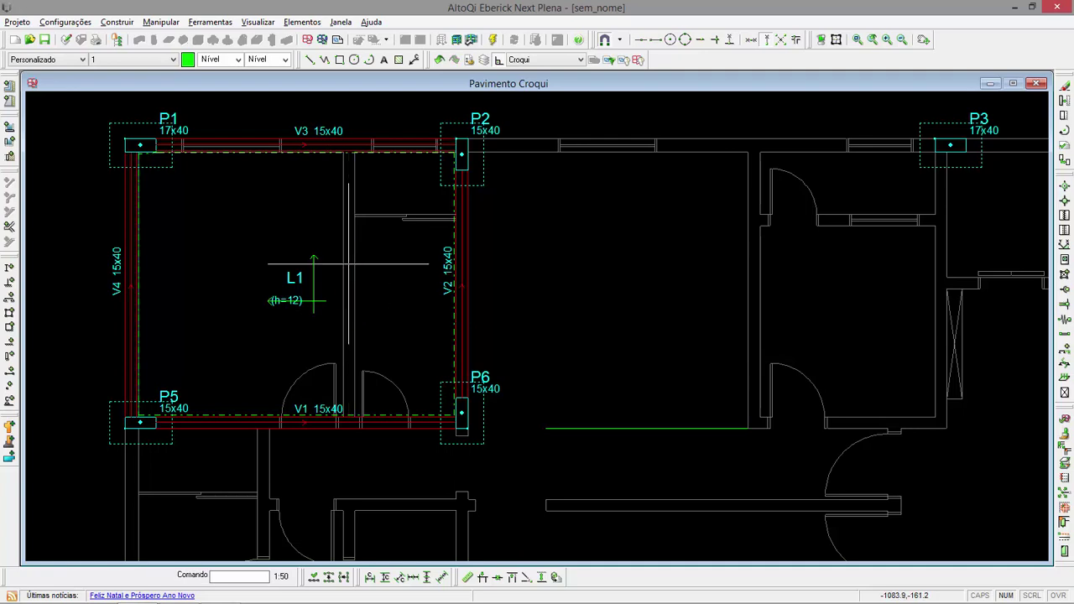
- Set up a 438.75 kgf/m wall linear load defined by two points, using the displacement snap with a 7.5,7.5 offset
{"action": "left_click", "coordinate": [781, 43]}
{"action": "left_click", "coordinate": [291, 24]}
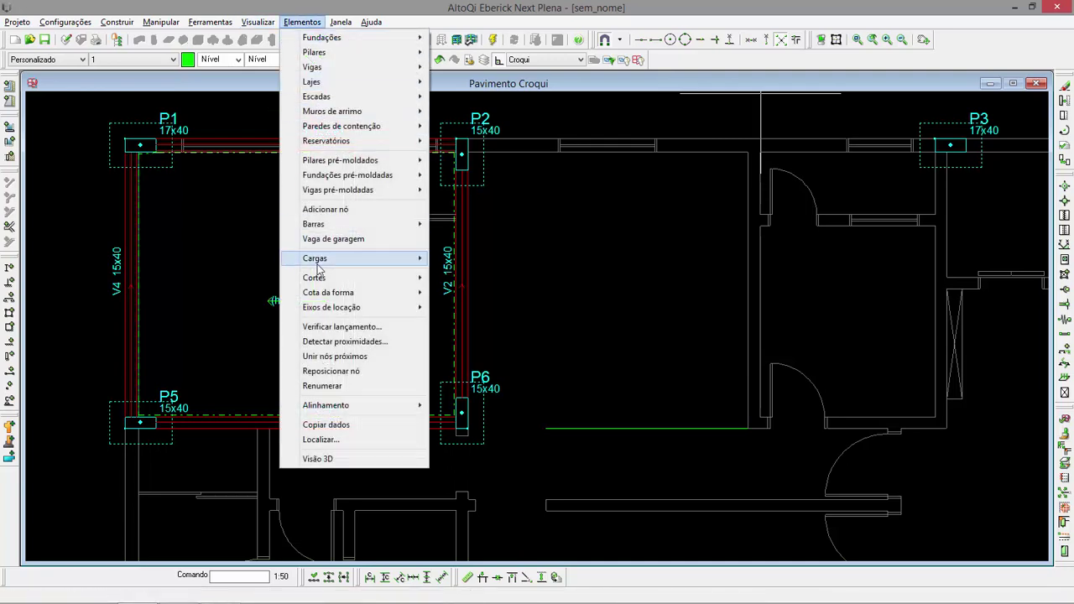
{"action": "mouse_move", "coordinate": [318, 260]}
{"action": "left_click", "coordinate": [493, 273]}
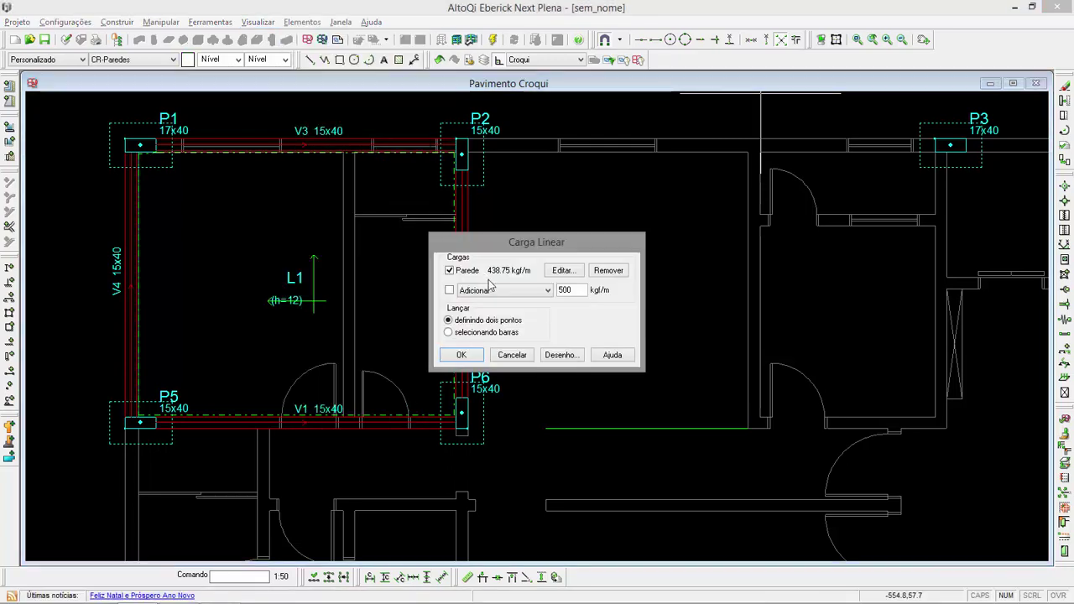
{"action": "left_click", "coordinate": [466, 354]}
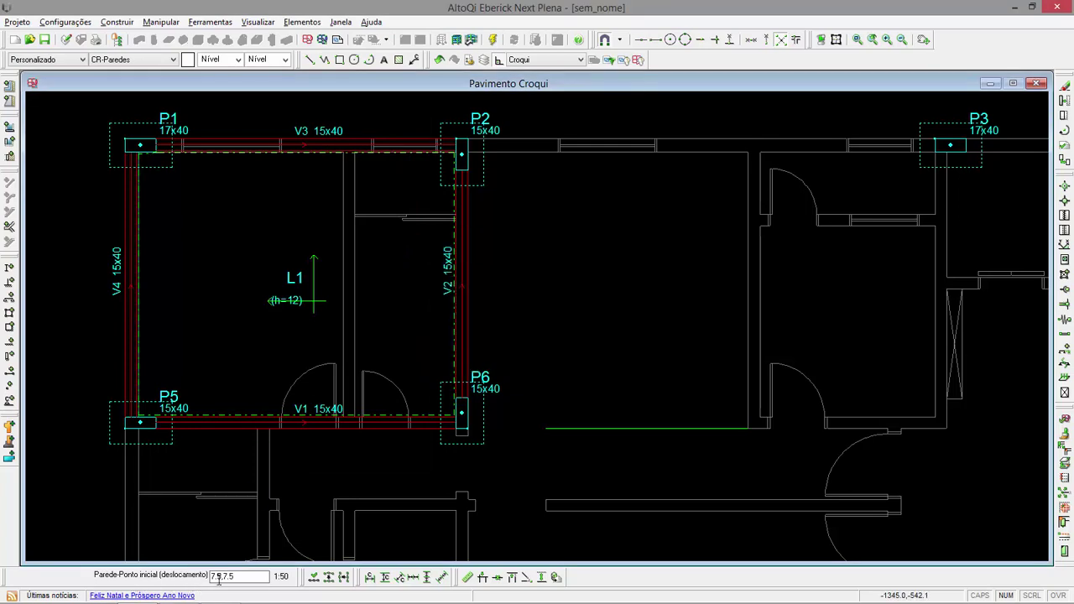
{"action": "left_click_drag", "start_coordinate": [245, 576], "coordinate": [207, 576]}
{"action": "left_click", "coordinate": [235, 578]}
{"action": "mouse_move", "coordinate": [222, 579]}
{"action": "left_mouse_down"}
{"action": "mouse_move", "coordinate": [201, 579]}
{"action": "mouse_move", "coordinate": [228, 578]}
{"action": "left_mouse_up"}
{"action": "key", "text": "Return"}
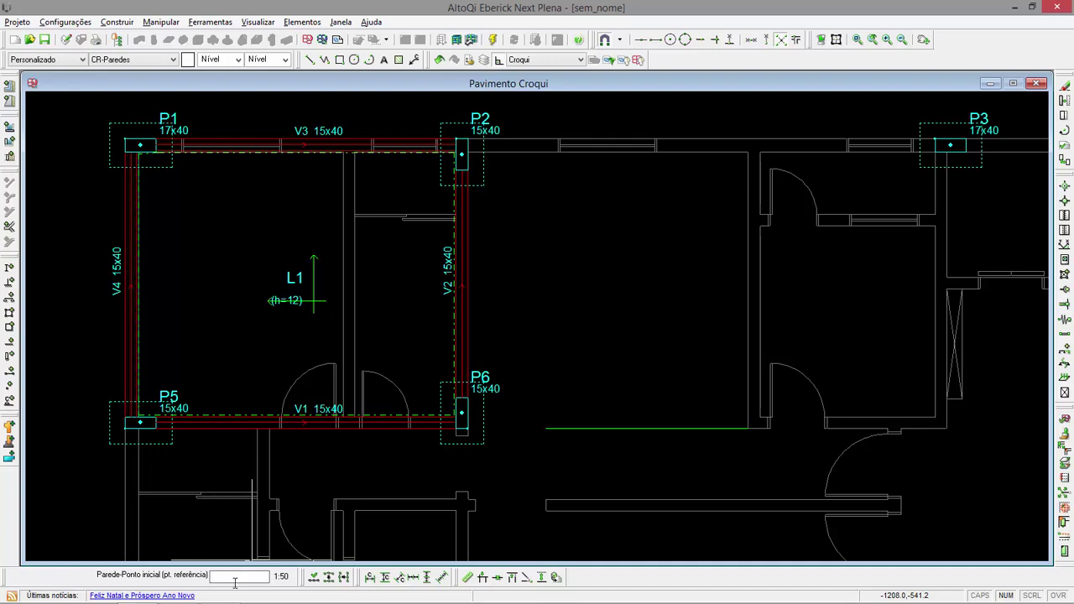
- Start the linear load from the partition wall's outer face corner at beam V1, offset diagonally towards the beam axis and wall centre
{"action": "scroll", "coordinate": [340, 414], "scroll_direction": "up", "scroll_amount": 3}
{"action": "scroll", "coordinate": [340, 415], "scroll_direction": "up", "scroll_amount": 1}
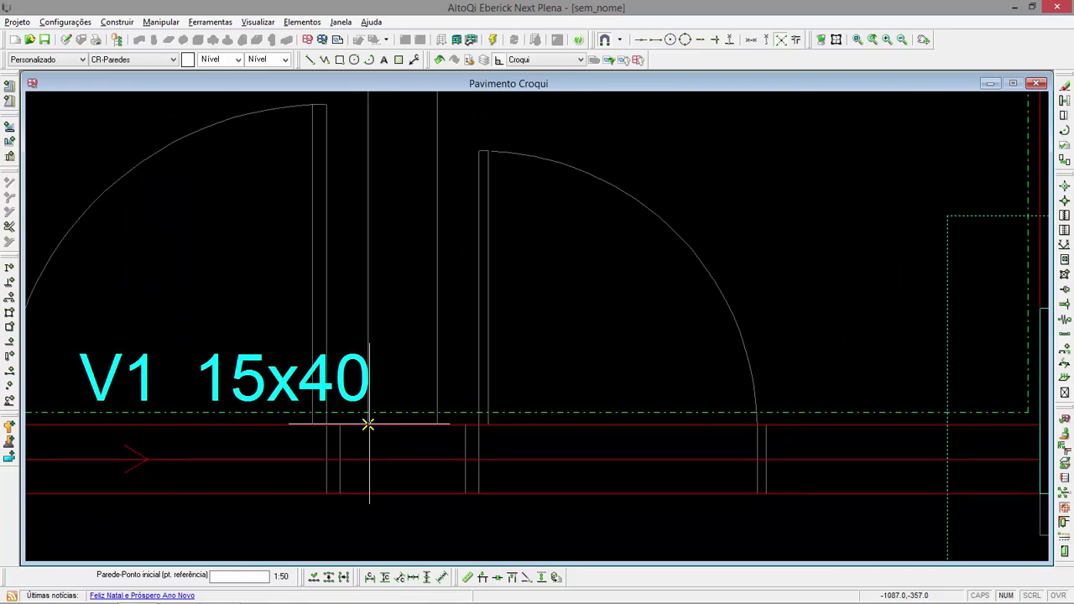
{"action": "left_click", "coordinate": [367, 423]}
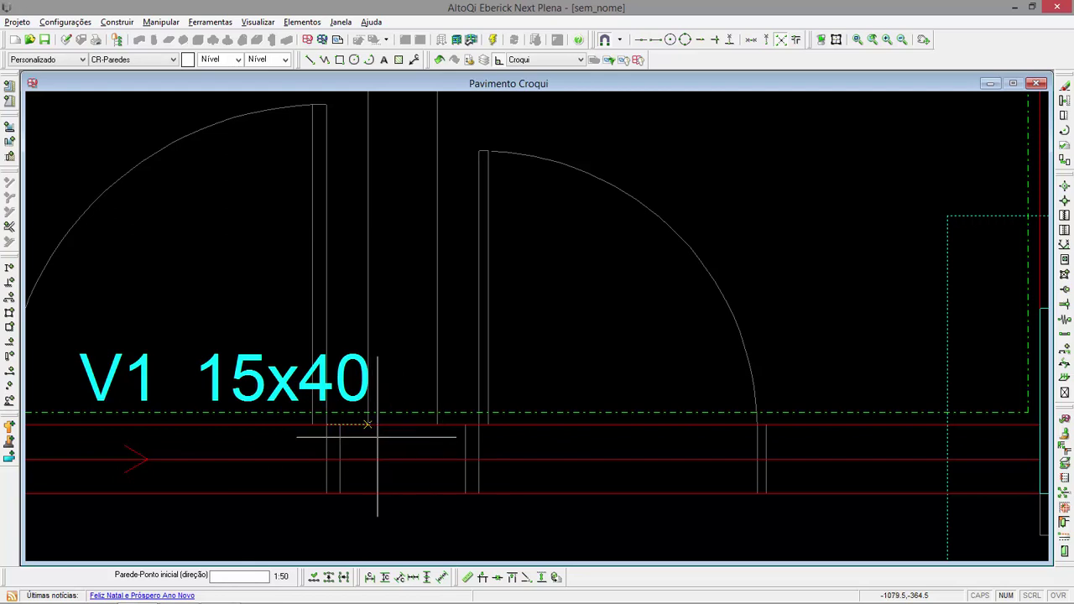
{"action": "left_click", "coordinate": [493, 543]}
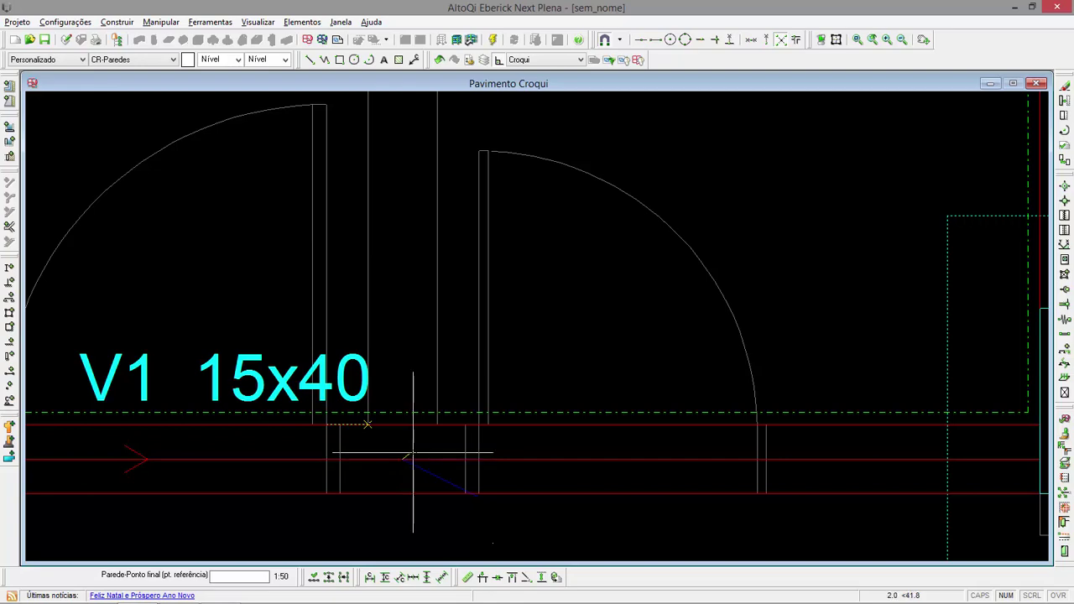
- End the linear load from the partition wall's matching face corner at beam V3, offset towards the beam axis and wall centre
{"action": "scroll", "coordinate": [424, 445], "scroll_direction": "down", "scroll_amount": 4}
{"action": "scroll", "coordinate": [471, 312], "scroll_direction": "down", "scroll_amount": 2}
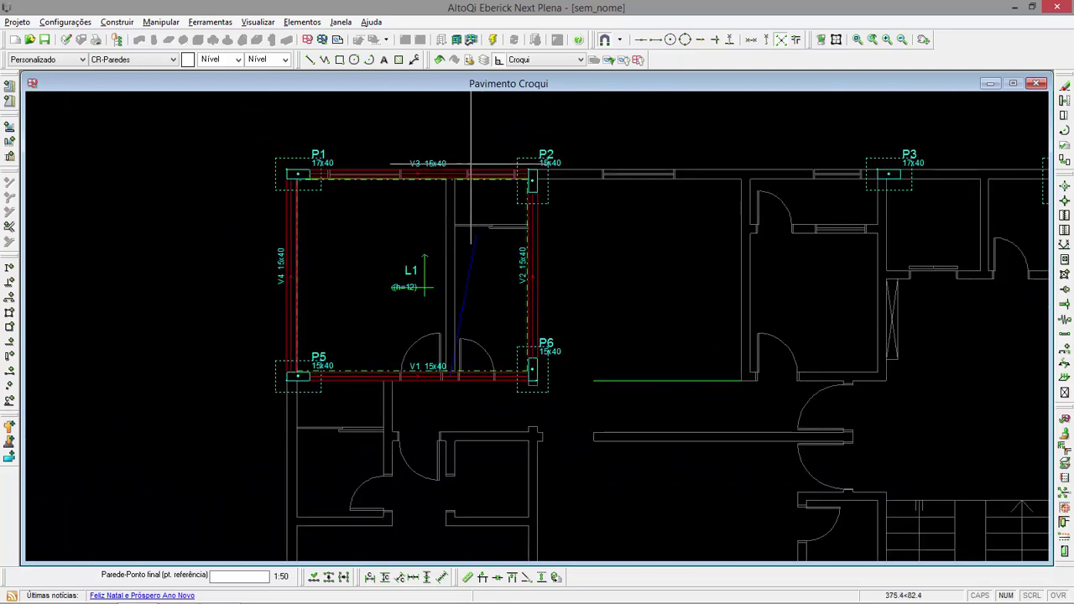
{"action": "scroll", "coordinate": [395, 179], "scroll_direction": "up", "scroll_amount": 10}
{"action": "left_click", "coordinate": [340, 310]}
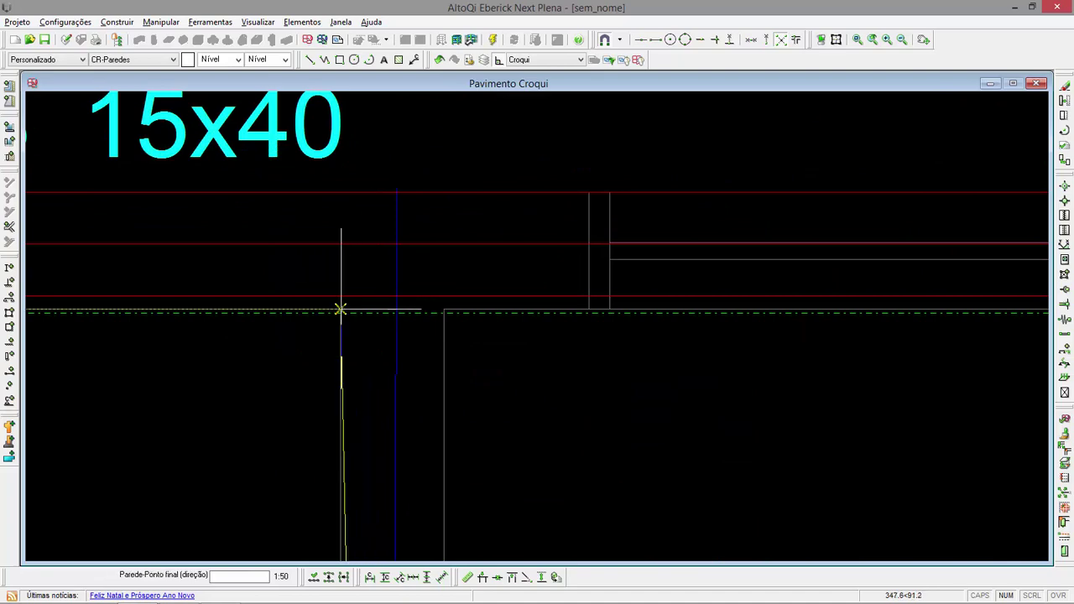
{"action": "scroll", "coordinate": [433, 225], "scroll_direction": "down", "scroll_amount": 2}
{"action": "scroll", "coordinate": [440, 220], "scroll_direction": "down", "scroll_amount": 3}
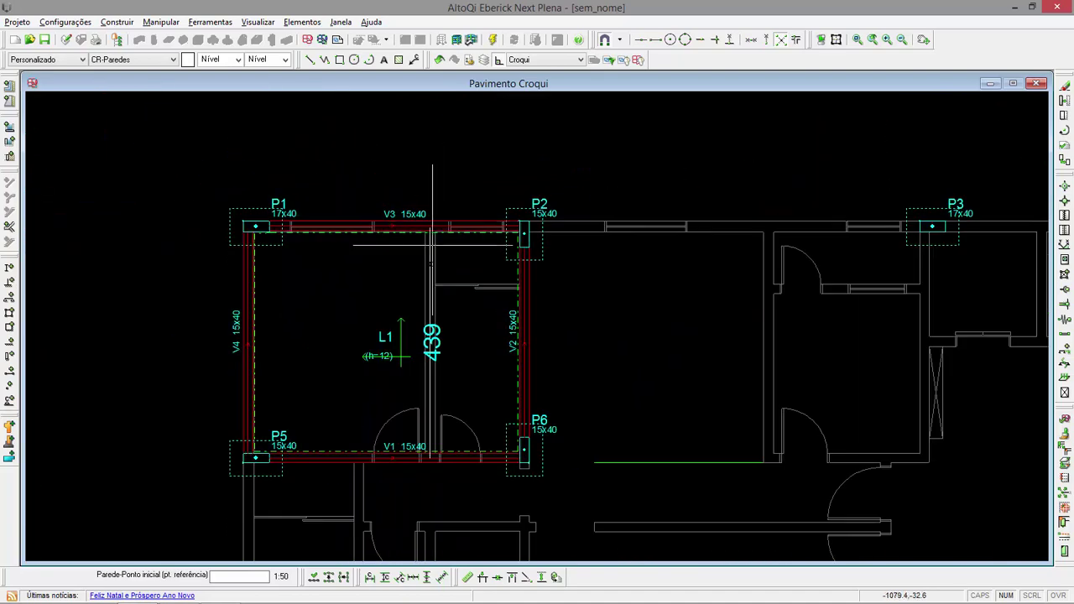
{"action": "key", "text": "Escape"}
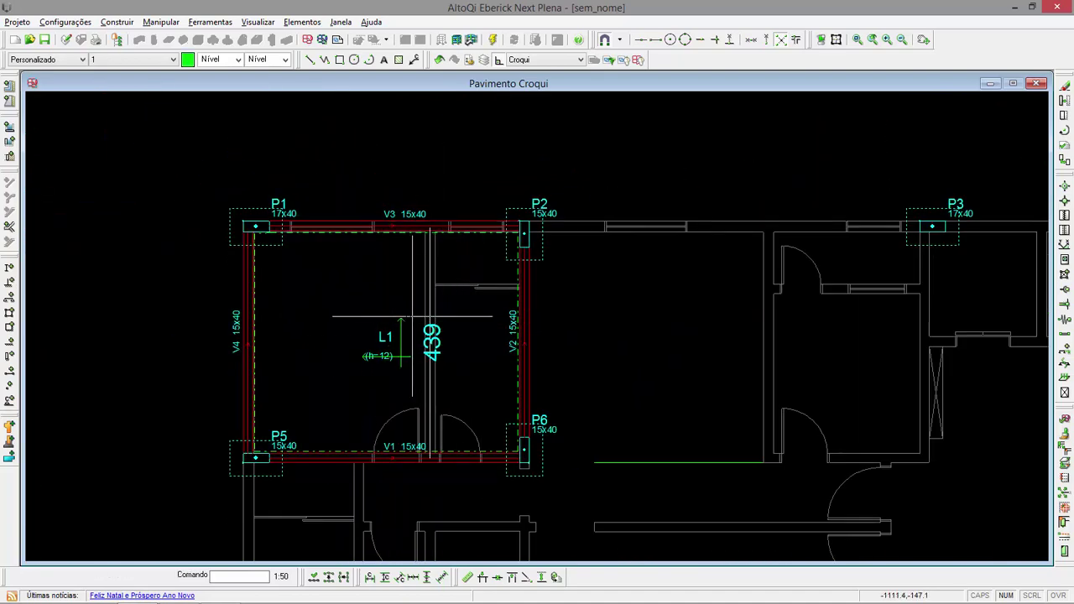